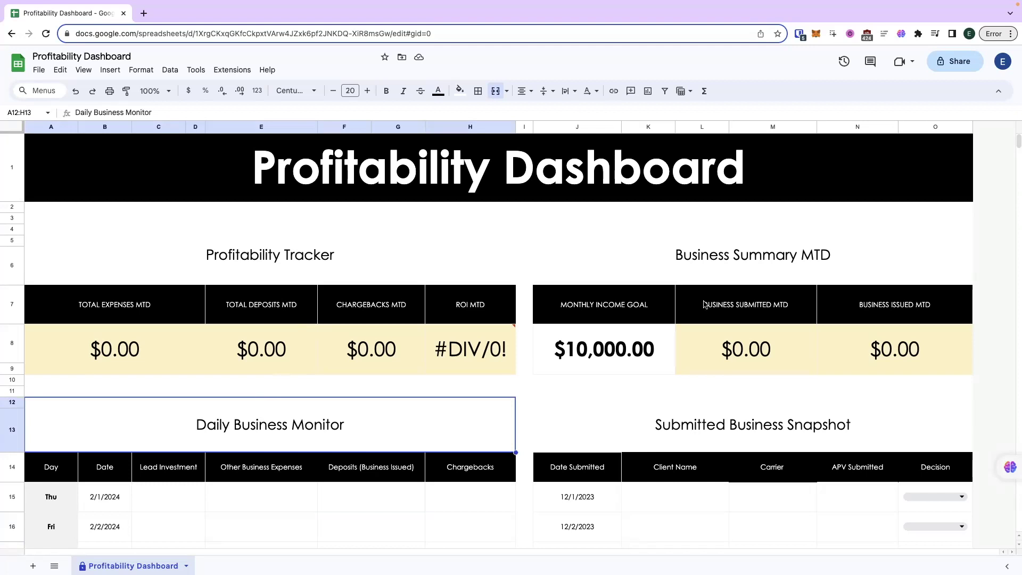
Examine the month-to-date figures in the Profitability Tracker and Business Summary MTD sections, including the monthly income goal
{"action": "left_click_drag", "start_coordinate": [126, 304], "coordinate": [466, 349]}
{"action": "left_click_drag", "start_coordinate": [625, 302], "coordinate": [916, 347]}
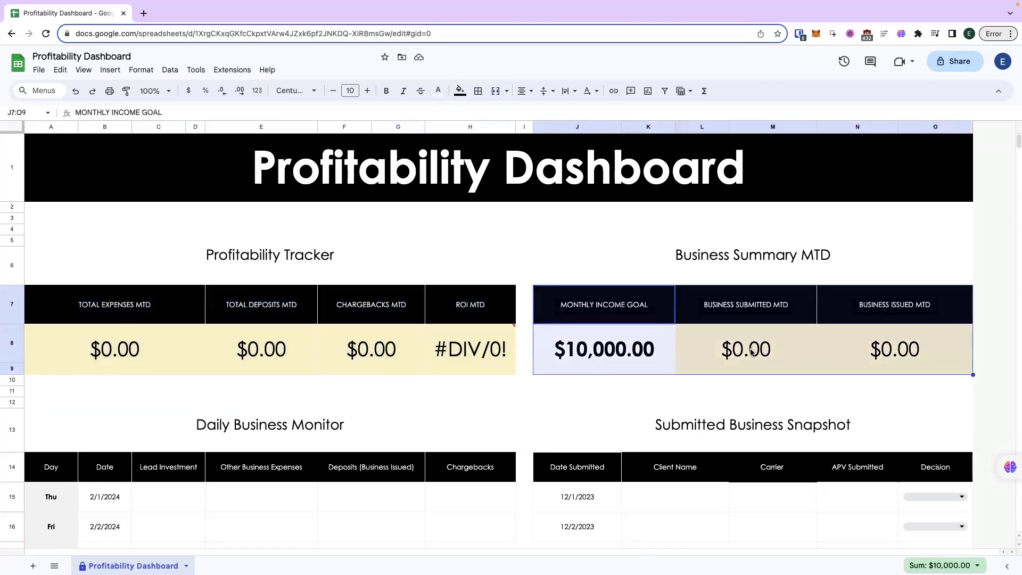
{"action": "left_click_drag", "start_coordinate": [447, 314], "coordinate": [115, 308]}
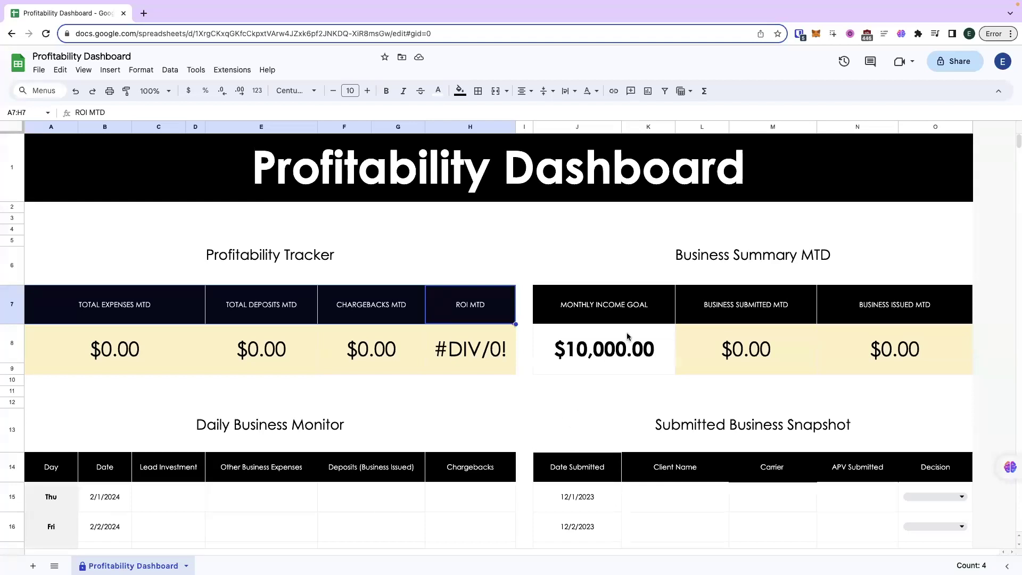
{"action": "left_click", "coordinate": [617, 349]}
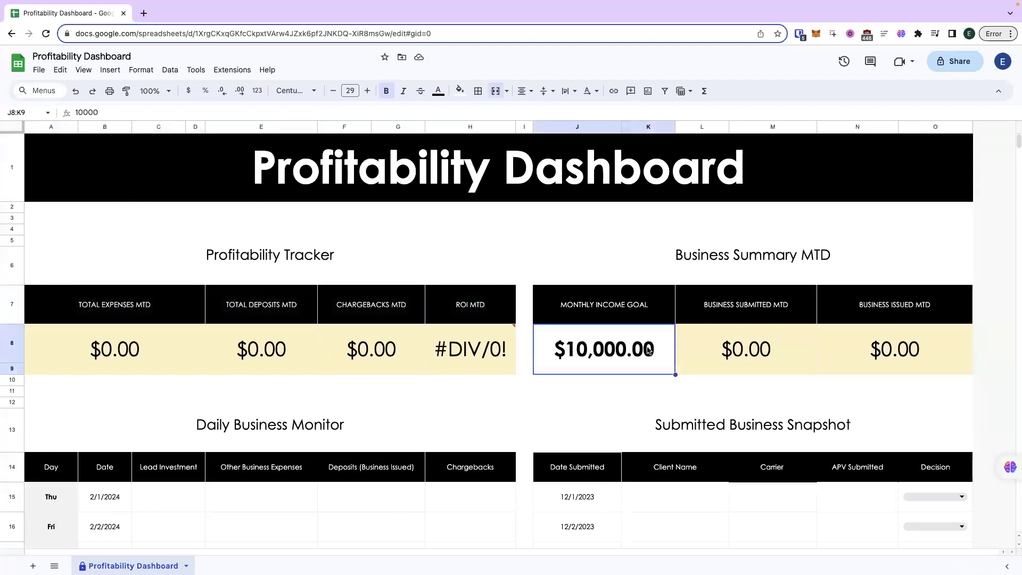
{"action": "left_click", "coordinate": [118, 362]}
{"action": "left_click", "coordinate": [213, 363]}
{"action": "left_click", "coordinate": [350, 364]}
{"action": "left_click", "coordinate": [461, 356]}
{"action": "left_click", "coordinate": [147, 357]}
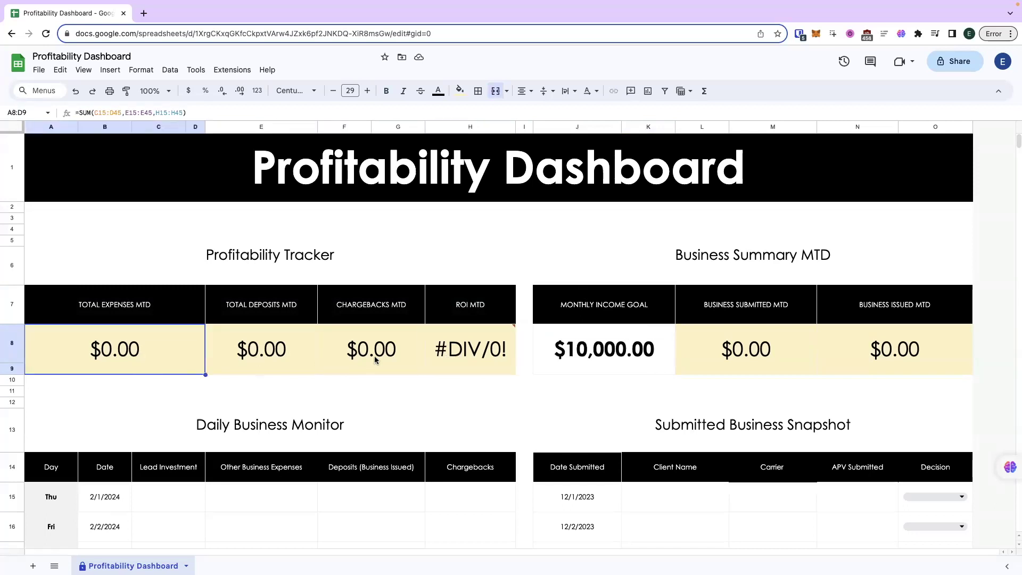
{"action": "left_click", "coordinate": [591, 357]}
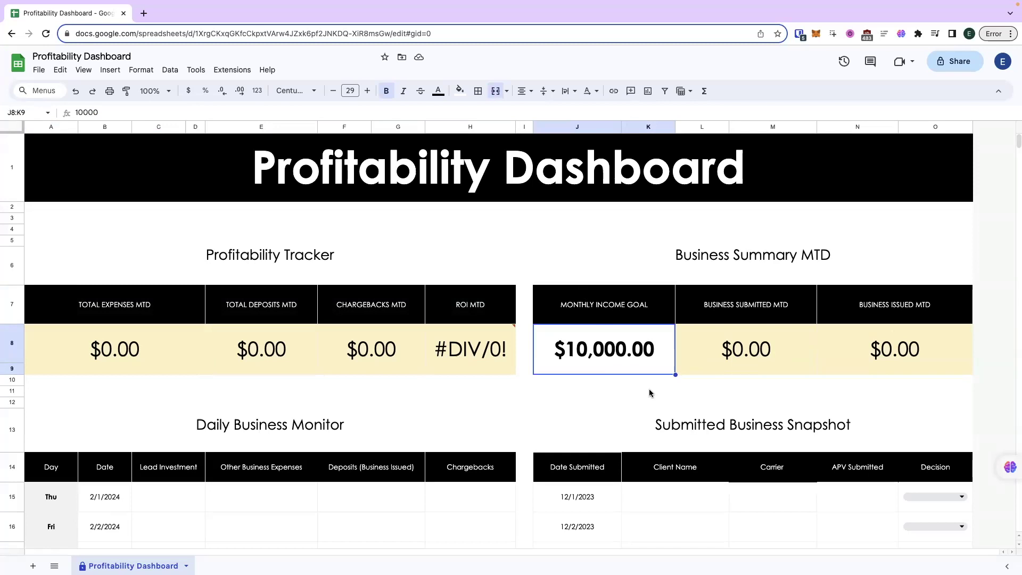
Compare the Daily Business Monitor section with the Profitability Tracker and Business Summary MTD blocks above it
{"action": "left_click", "coordinate": [225, 426]}
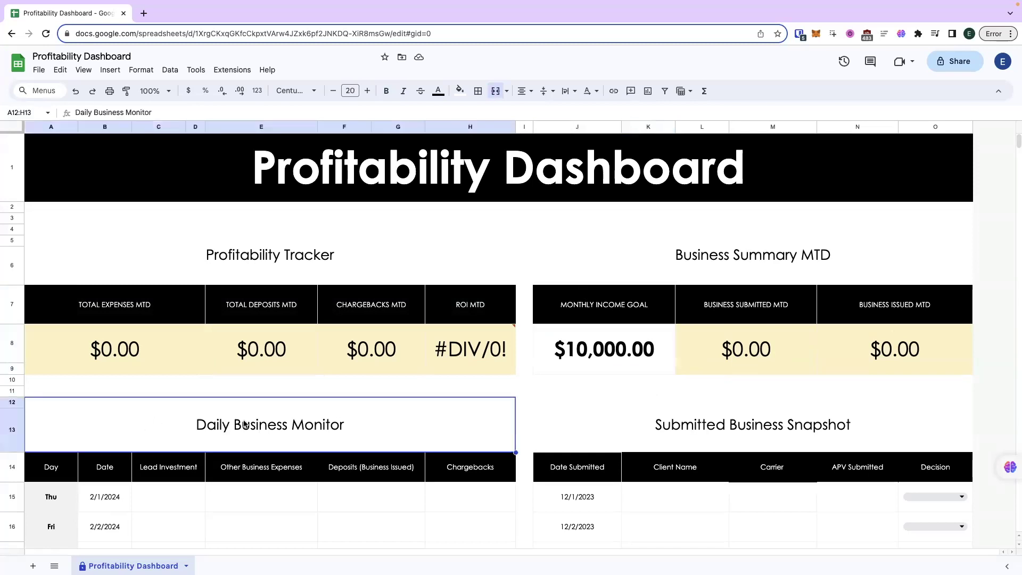
{"action": "scroll", "coordinate": [243, 423], "scroll_direction": "down", "scroll_amount": 2}
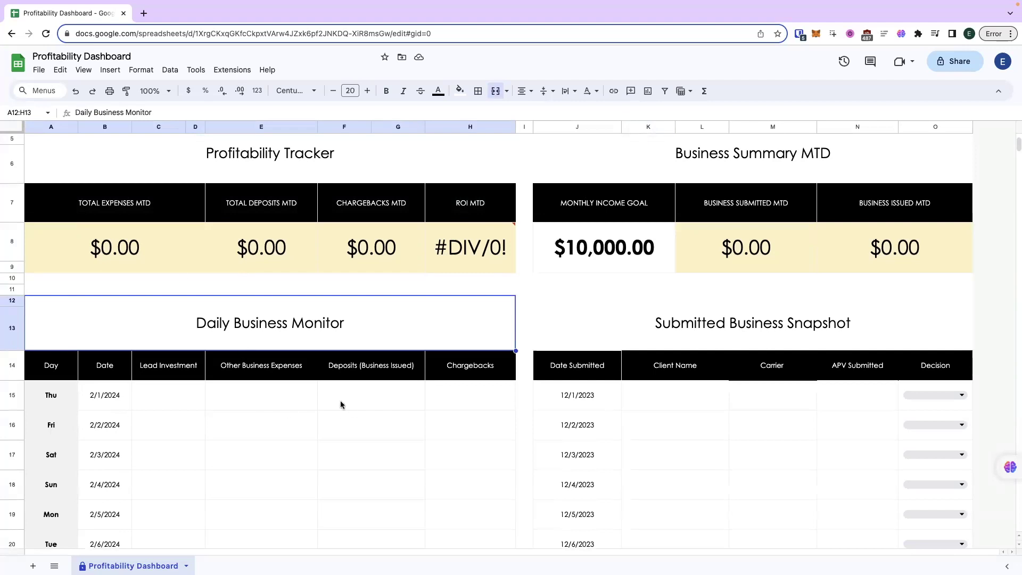
{"action": "scroll", "coordinate": [180, 318], "scroll_direction": "up", "scroll_amount": 2}
{"action": "left_click_drag", "start_coordinate": [166, 275], "coordinate": [368, 353]}
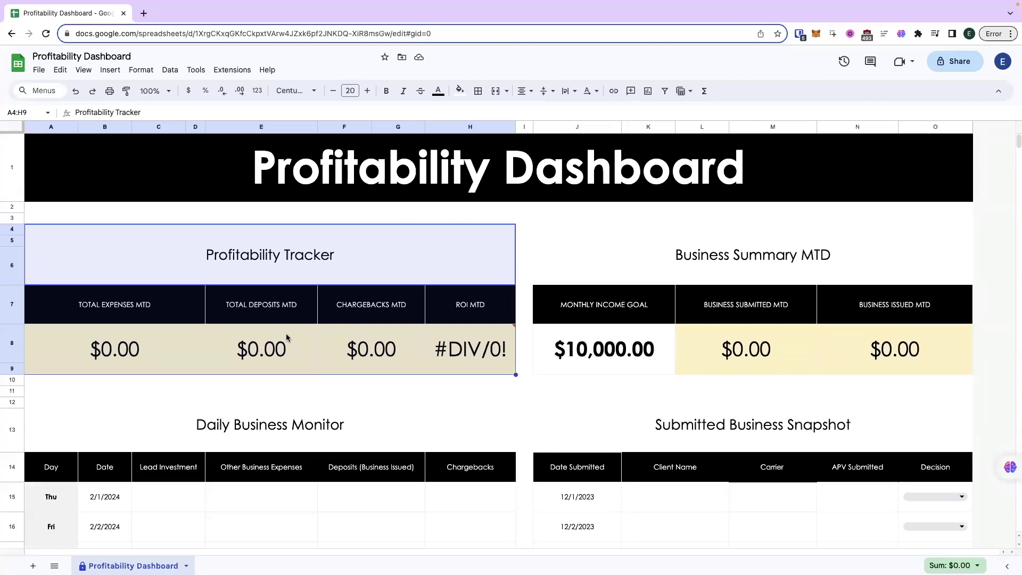
{"action": "left_click_drag", "start_coordinate": [571, 251], "coordinate": [650, 358]}
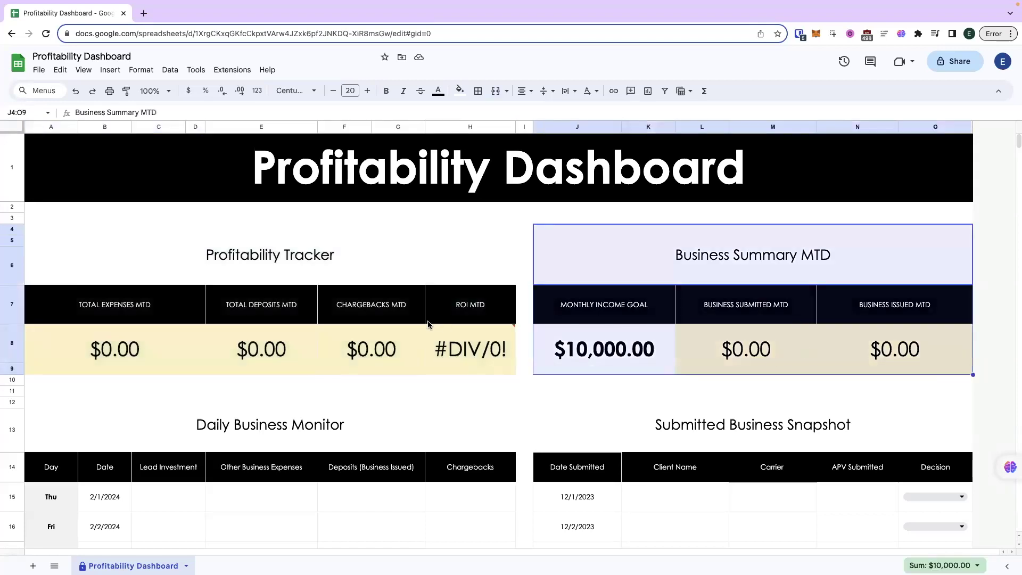
{"action": "left_click_drag", "start_coordinate": [162, 256], "coordinate": [362, 361]}
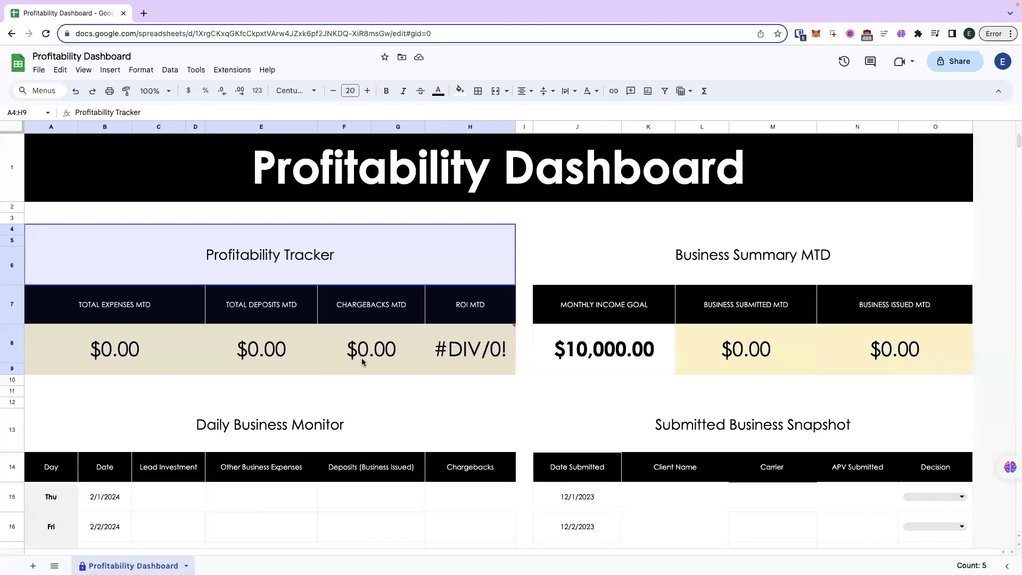
{"action": "left_click", "coordinate": [612, 253]}
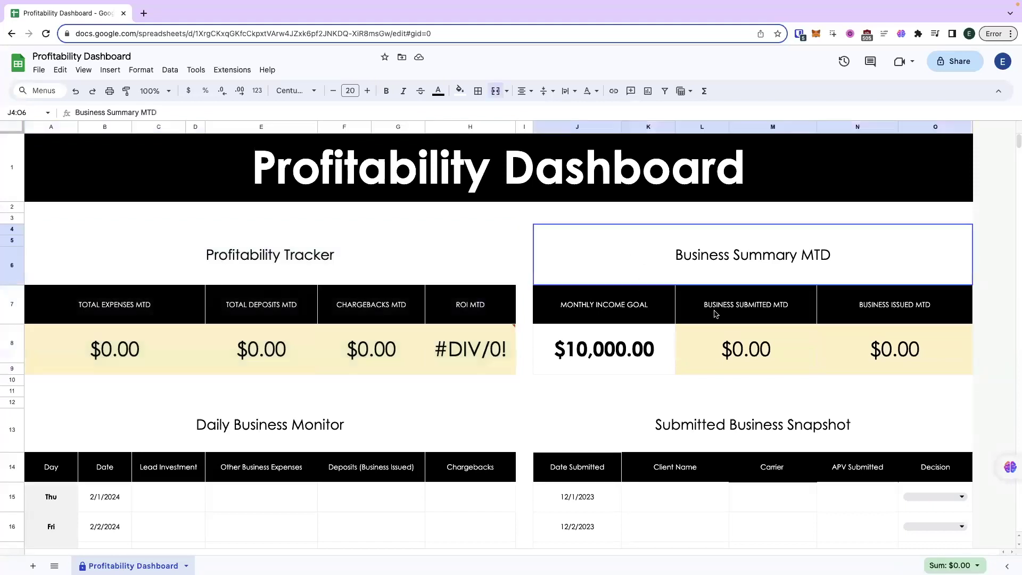
{"action": "left_click_drag", "start_coordinate": [716, 314], "coordinate": [734, 352]}
Review the Daily Business Monitor and Submitted Business Snapshot tables, including the monitor's investment, expense, deposit and chargeback column headings
{"action": "scroll", "coordinate": [349, 407], "scroll_direction": "down", "scroll_amount": 3}
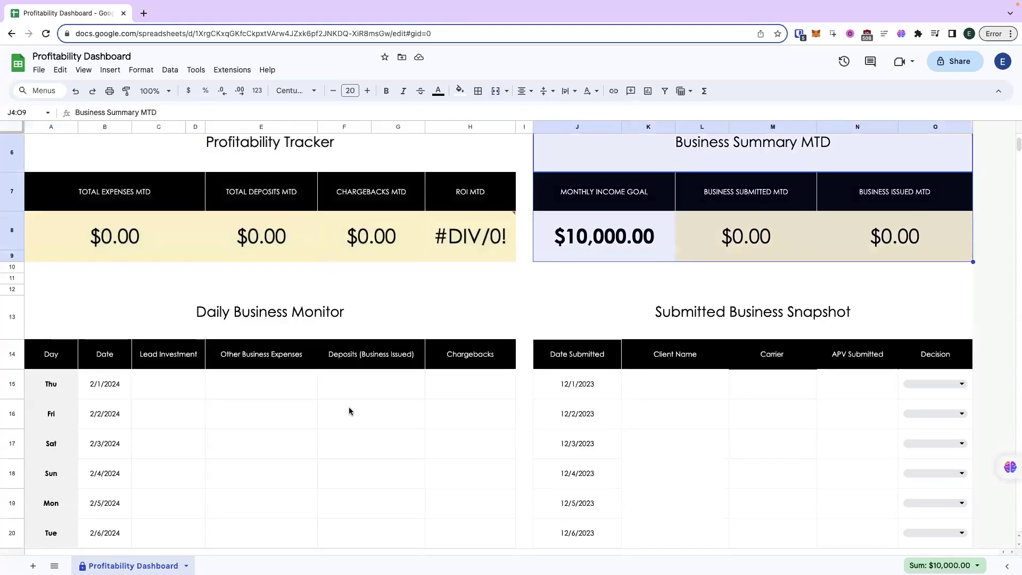
{"action": "scroll", "coordinate": [350, 407], "scroll_direction": "down", "scroll_amount": 3}
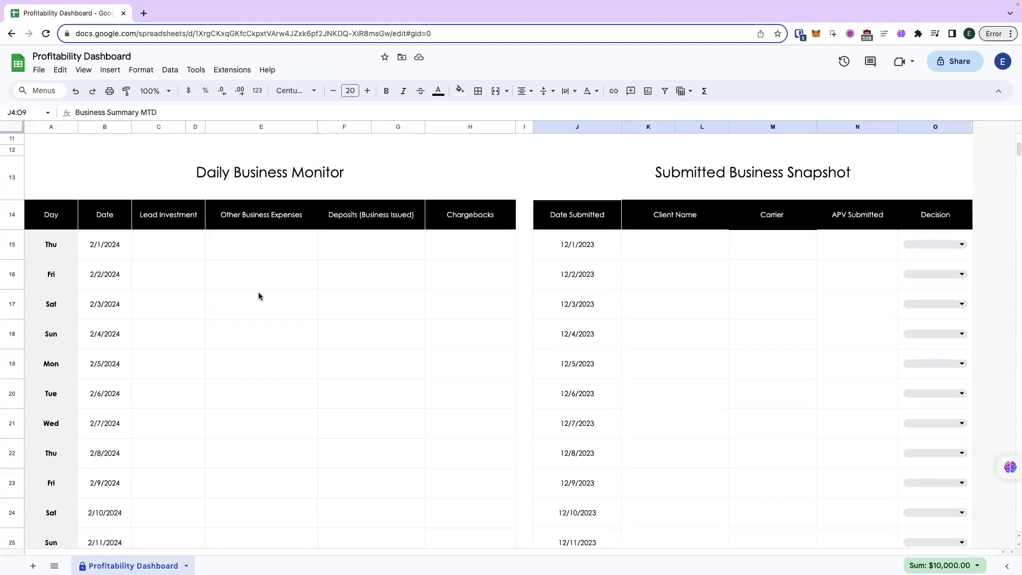
{"action": "left_click", "coordinate": [256, 178]}
{"action": "left_click", "coordinate": [800, 176]}
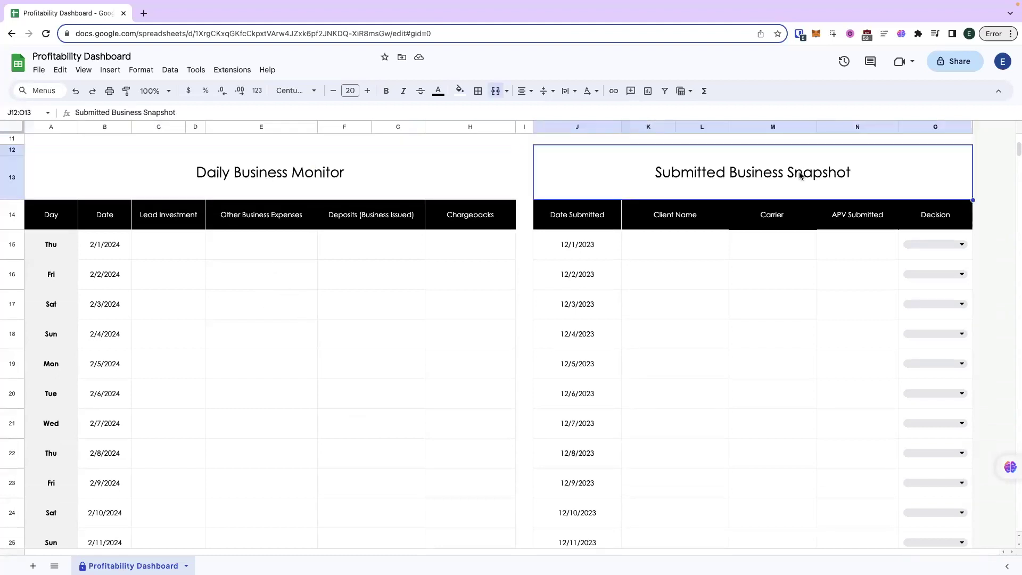
{"action": "scroll", "coordinate": [186, 379], "scroll_direction": "up", "scroll_amount": 3}
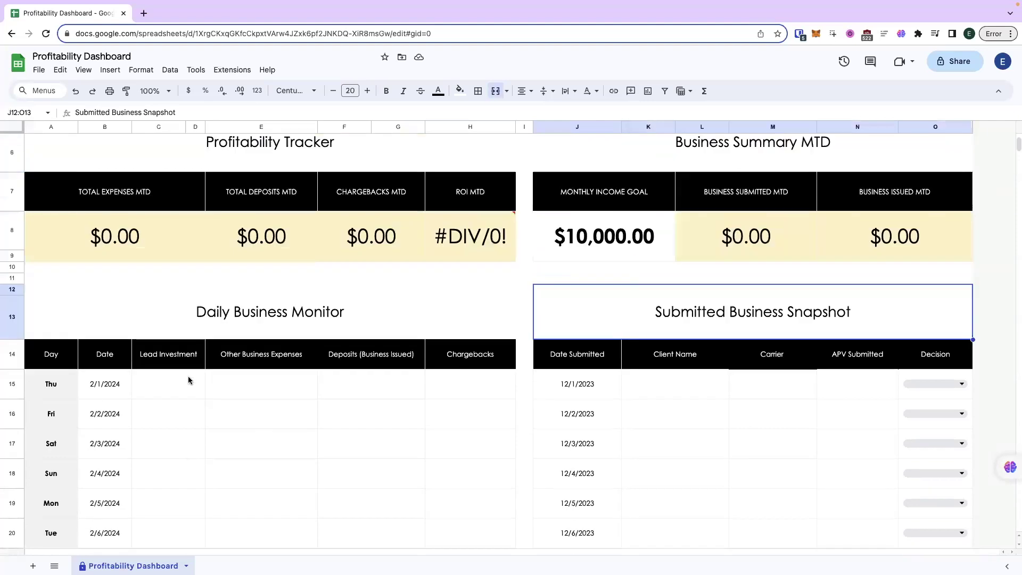
{"action": "left_click", "coordinate": [260, 322]}
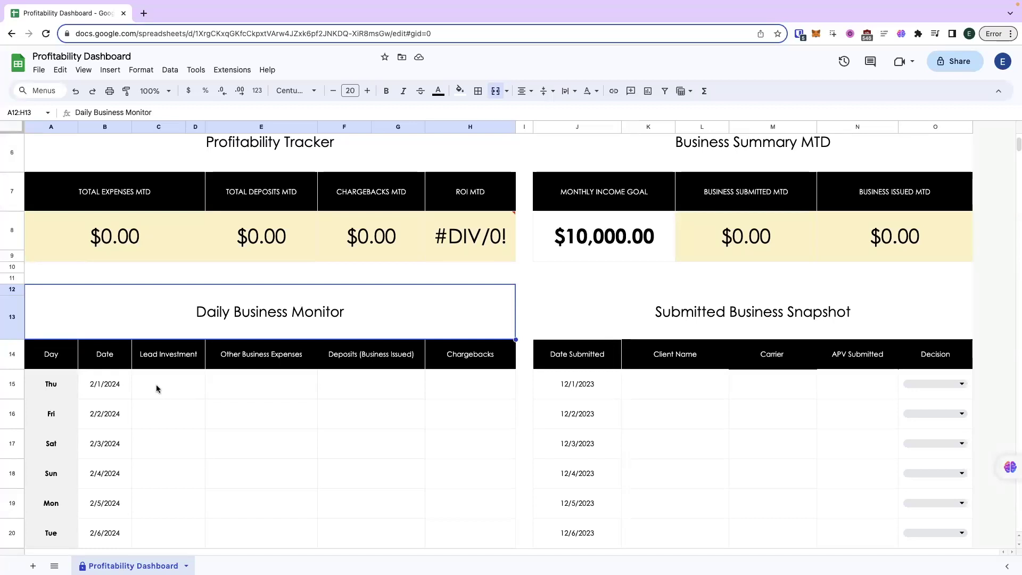
{"action": "left_click", "coordinate": [161, 356]}
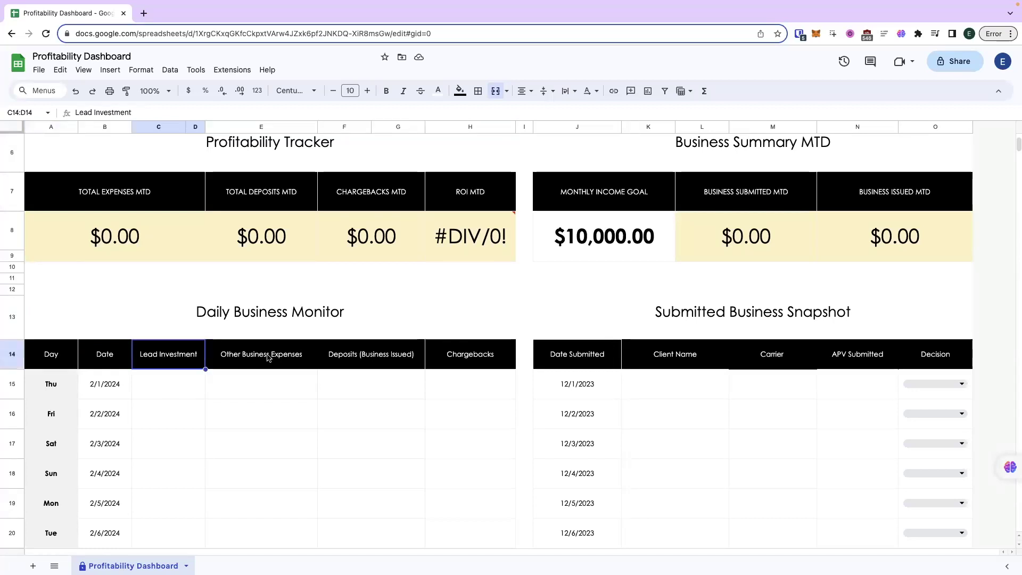
{"action": "left_click", "coordinate": [268, 359]}
{"action": "left_click", "coordinate": [381, 362]}
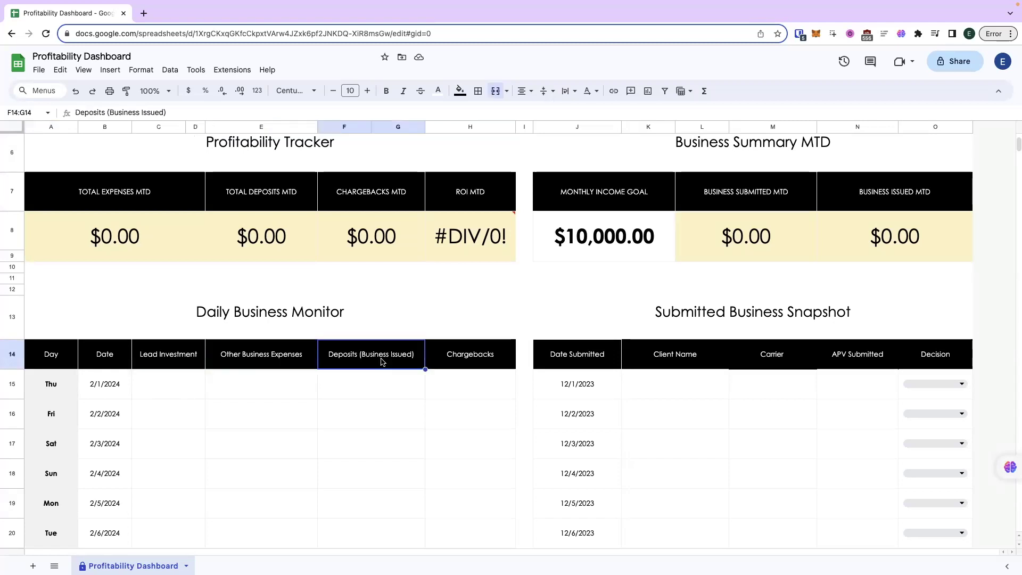
{"action": "left_click", "coordinate": [449, 363]}
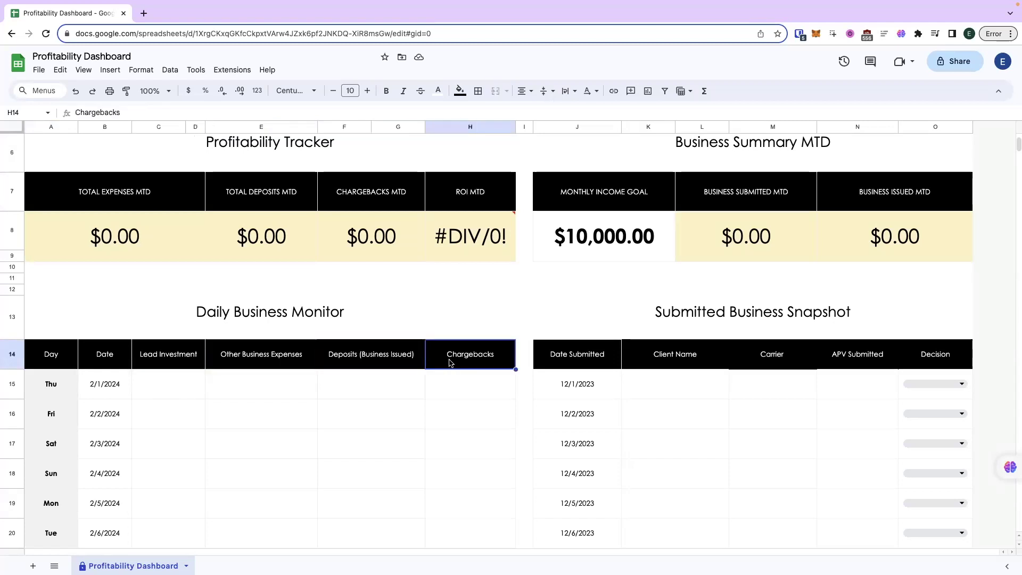
Fill in the 2/1/2024 row with lead investment 350, other business expenses 95, deposits 450 and chargebacks 0
{"action": "left_click", "coordinate": [185, 392]}
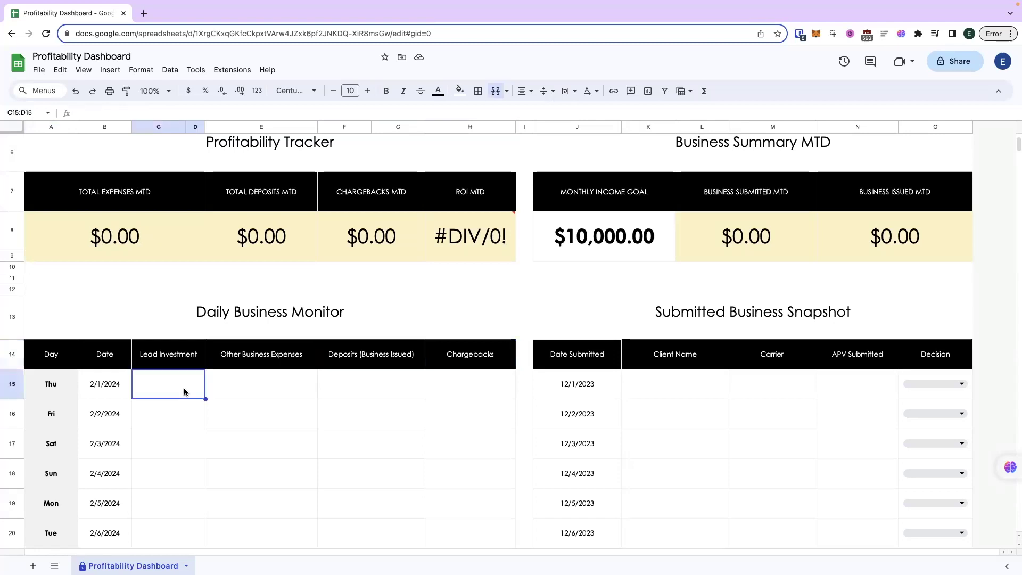
{"action": "type", "text": "350"}
{"action": "key", "text": "Tab"}
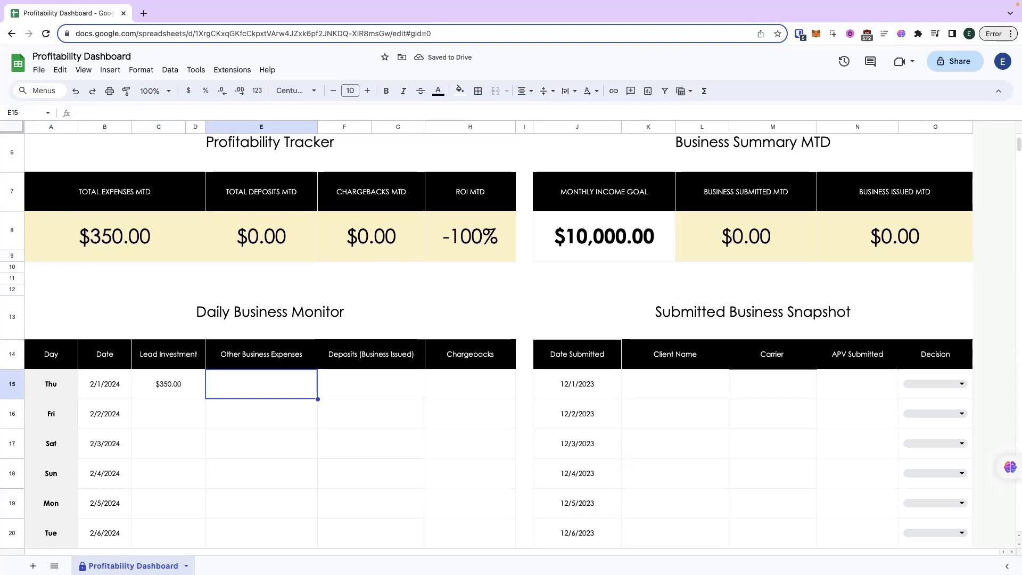
{"action": "type", "text": "95"}
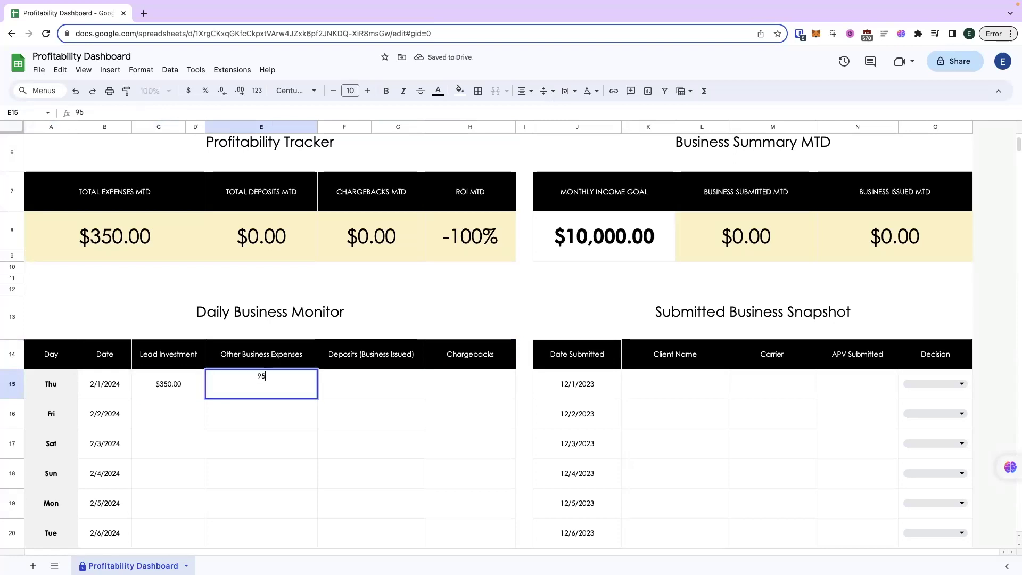
{"action": "key", "text": "Tab"}
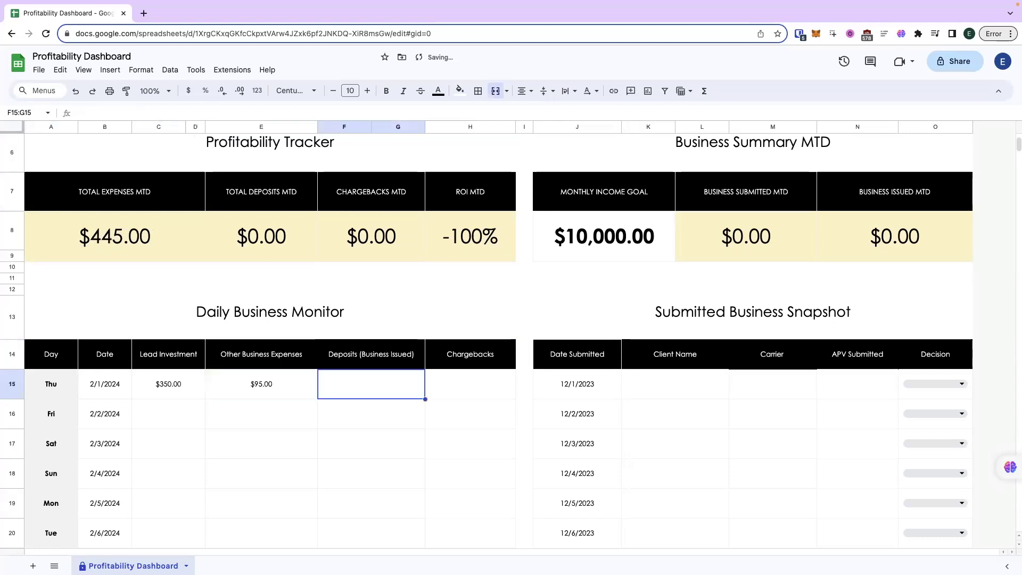
{"action": "type", "text": "450"}
{"action": "key", "text": "Tab"}
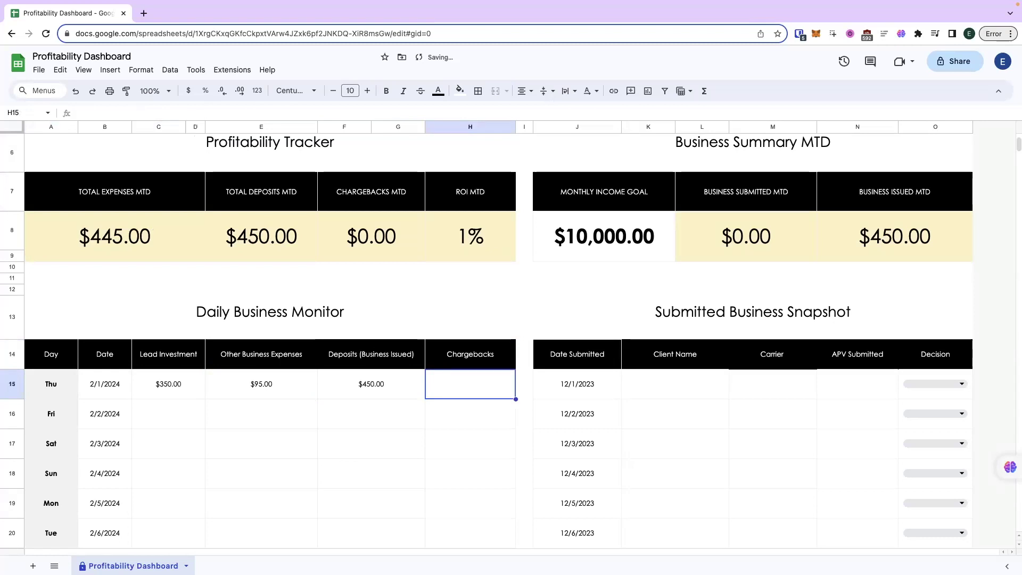
{"action": "type", "text": "0"}
{"action": "key", "text": "Return"}
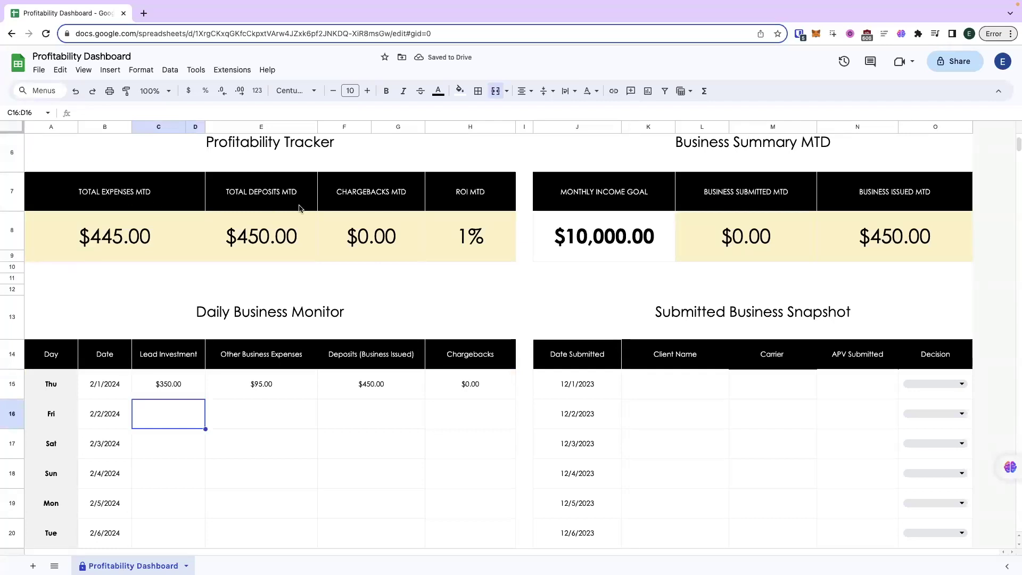
Inspect the ROI MTD and Total Expenses MTD formulas against the 2/1/2024 expense and chargeback entries
{"action": "left_click", "coordinate": [473, 242]}
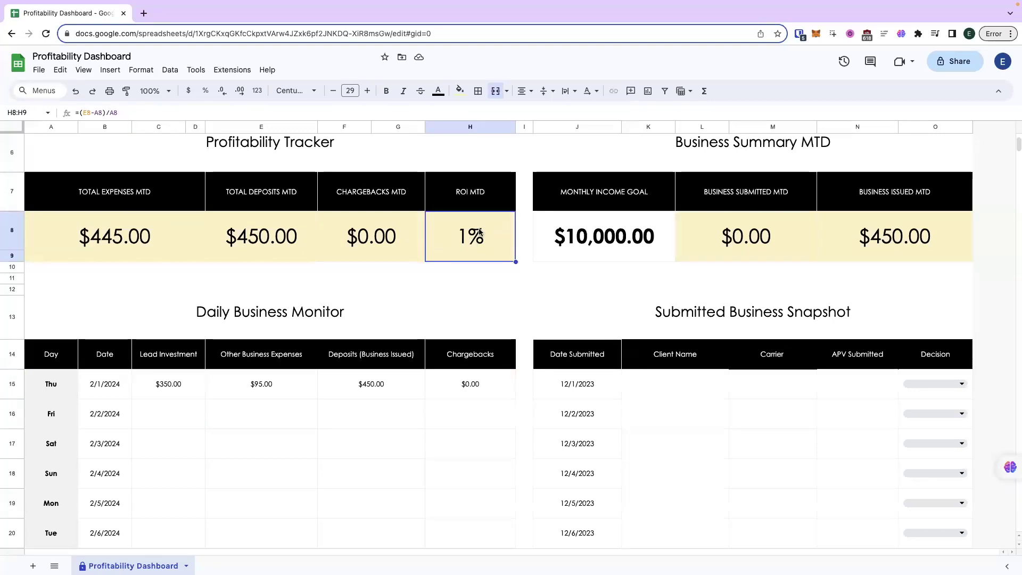
{"action": "left_click", "coordinate": [115, 236]}
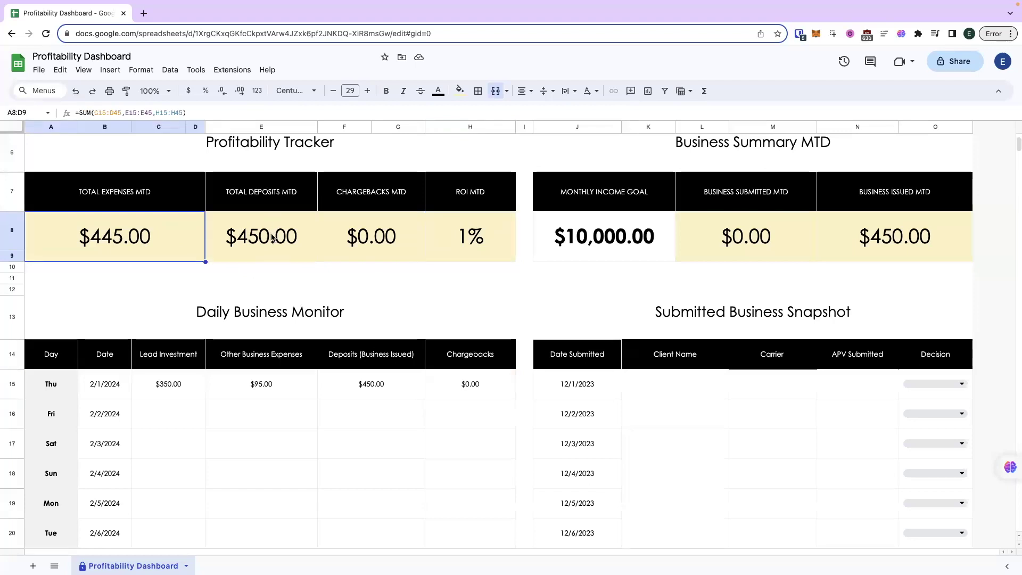
{"action": "left_click", "coordinate": [113, 203]}
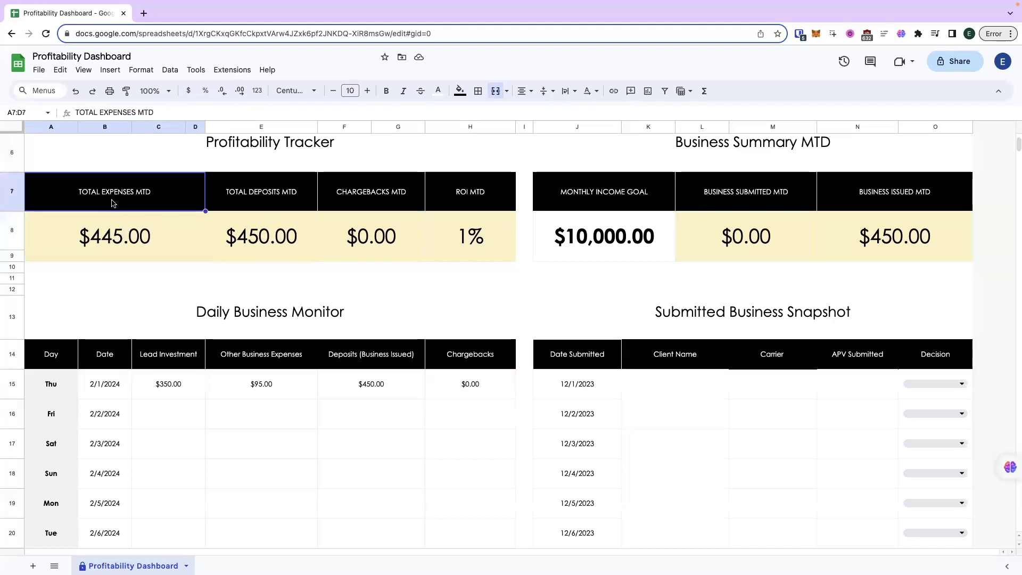
{"action": "left_click", "coordinate": [152, 220]}
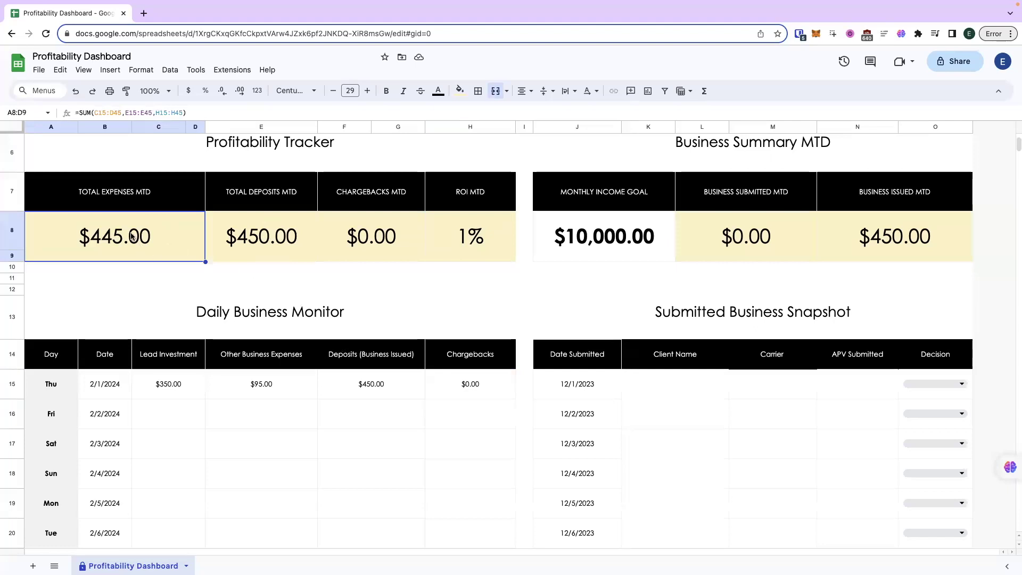
{"action": "left_click", "coordinate": [264, 379]}
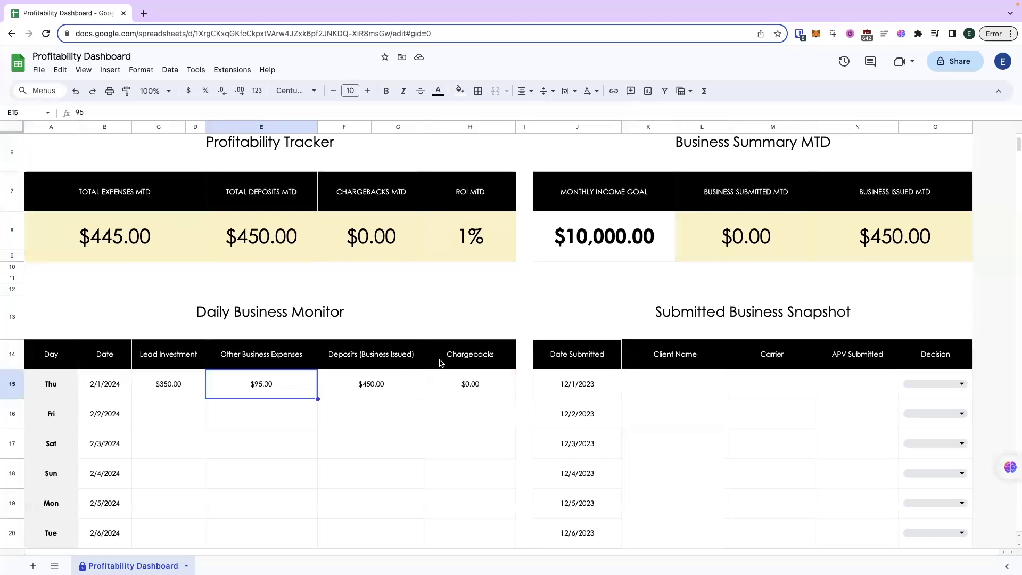
{"action": "left_click", "coordinate": [469, 390]}
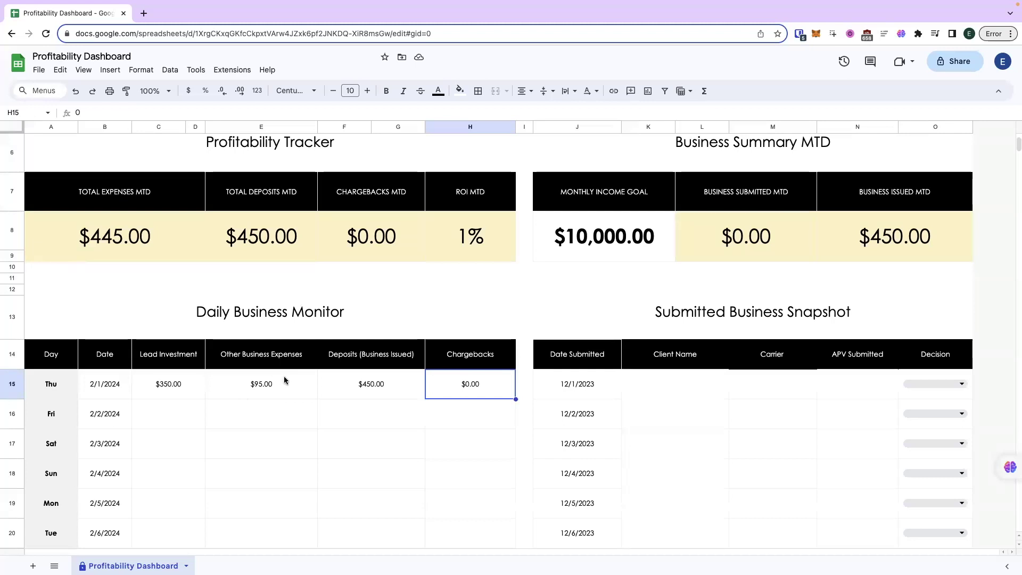
Set the other business expenses for 2/1/2024 to 0
{"action": "scroll", "coordinate": [207, 409], "scroll_direction": "up", "scroll_amount": 1}
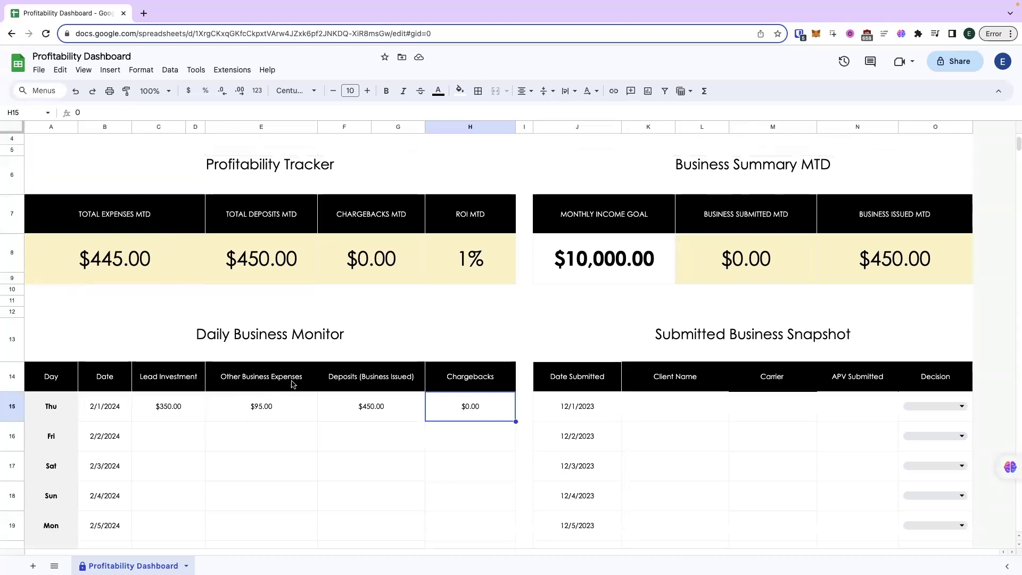
{"action": "left_click", "coordinate": [258, 411]}
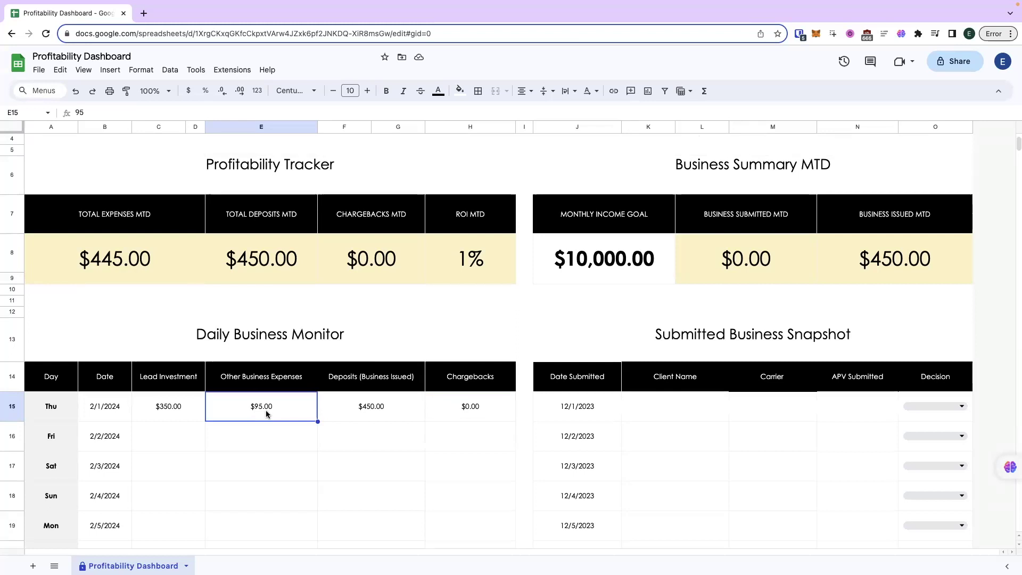
{"action": "type", "text": "0"}
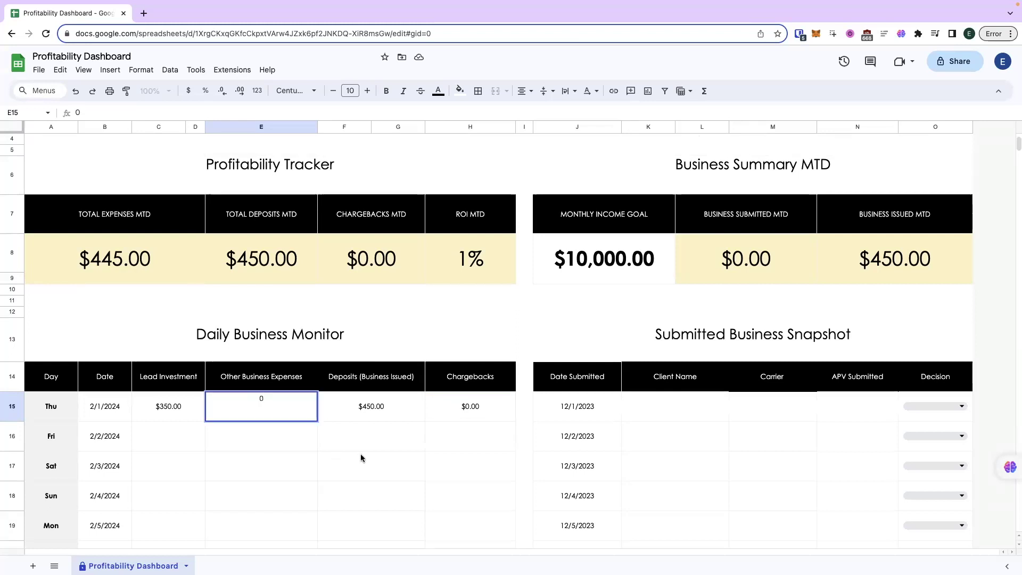
{"action": "key", "text": "Tab"}
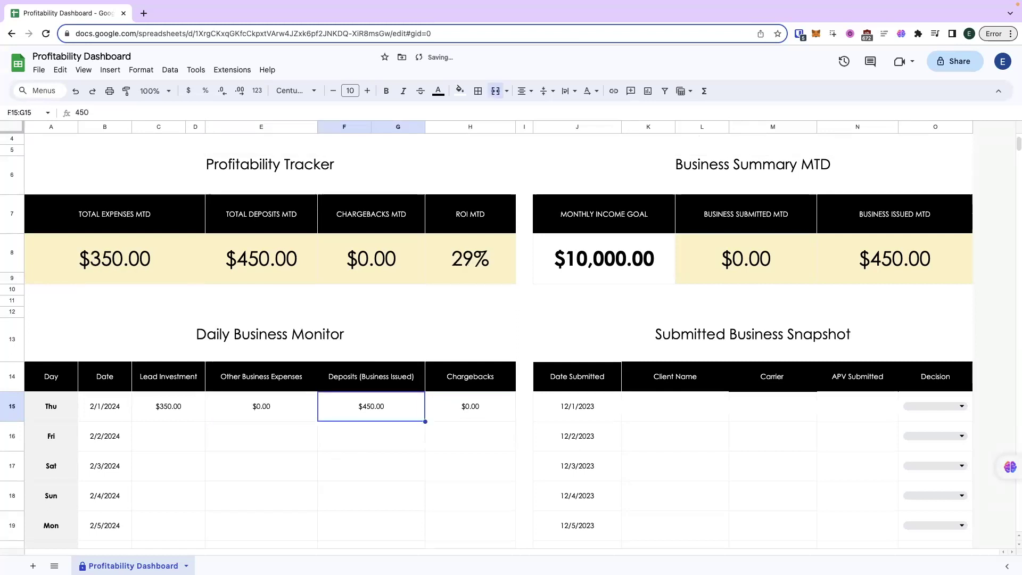
Set the other business expenses for 2/1/2024 to 95 in the Daily Business Monitor
{"action": "left_click", "coordinate": [276, 419]}
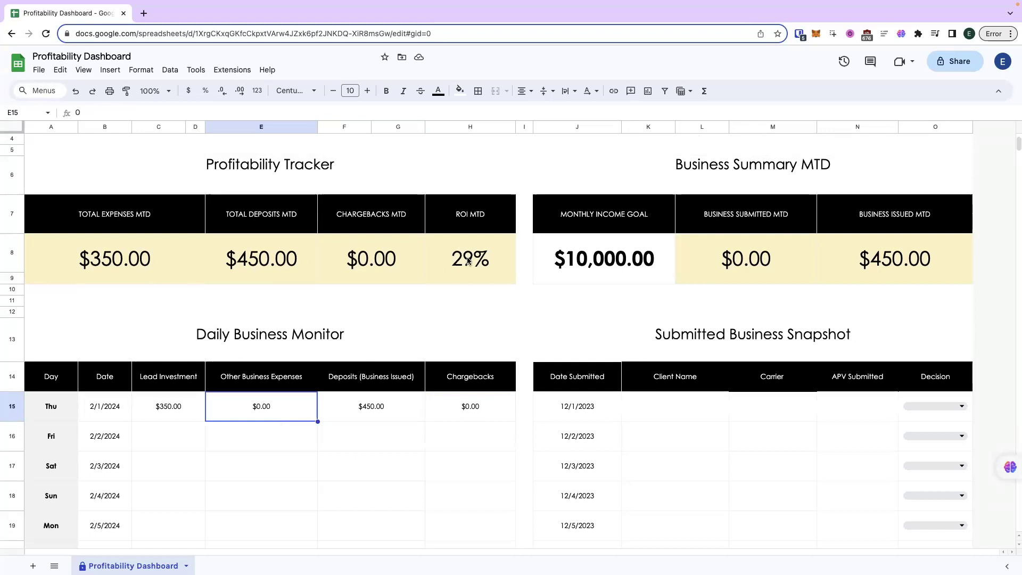
{"action": "type", "text": "95"}
{"action": "key", "text": "Return"}
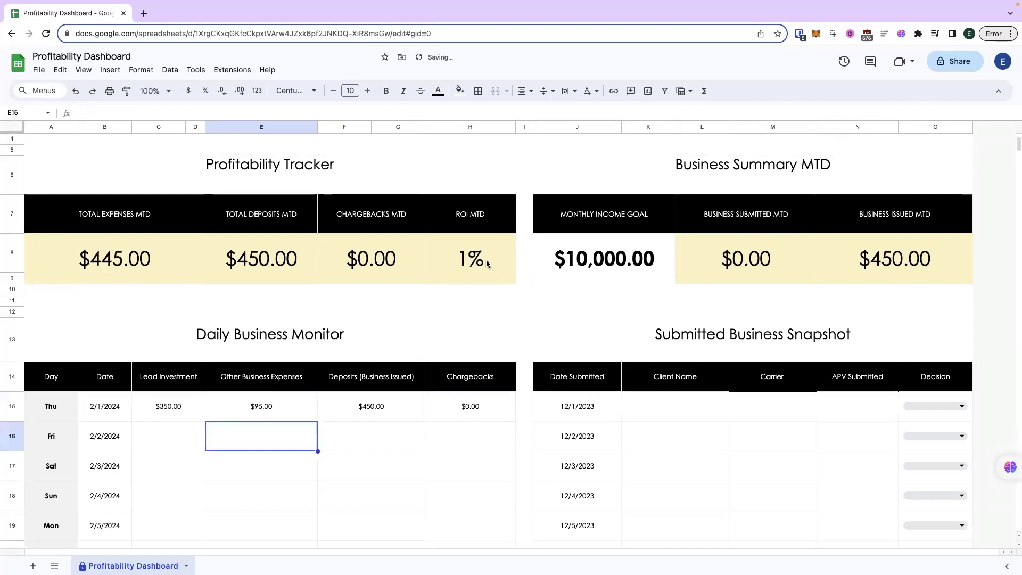
{"action": "left_click", "coordinate": [265, 403]}
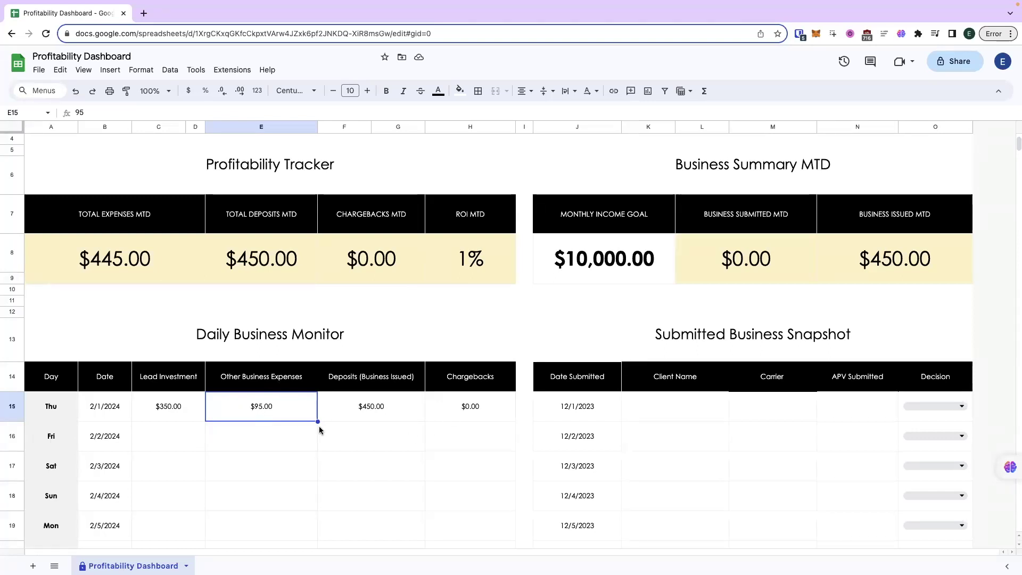
Fill in the 2/2/2024 row with lead investment 0, other business expenses 0, deposits 125 and chargebacks 350
{"action": "left_click", "coordinate": [162, 438]}
{"action": "type", "text": "0"}
{"action": "key", "text": "Tab"}
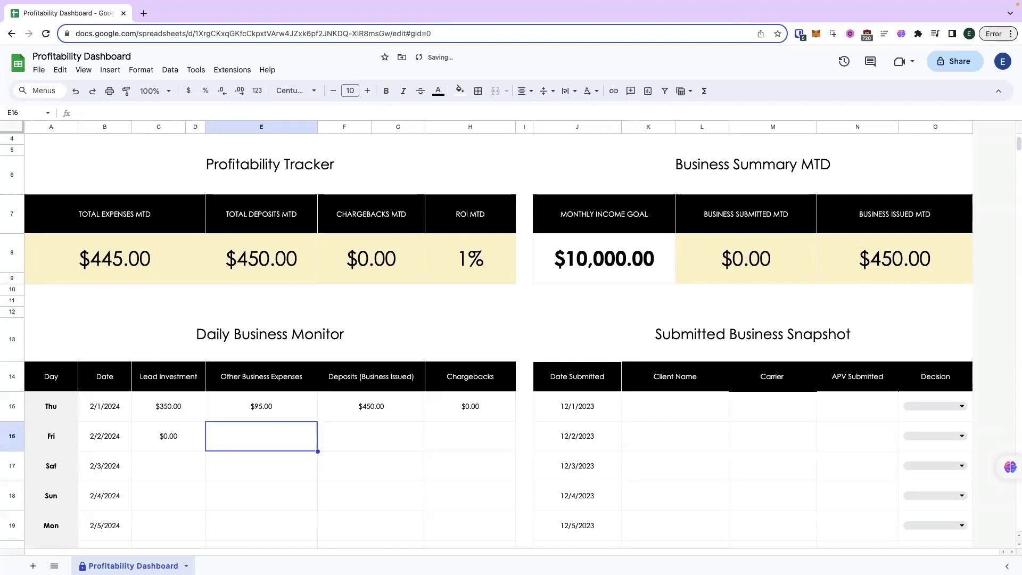
{"action": "type", "text": "0"}
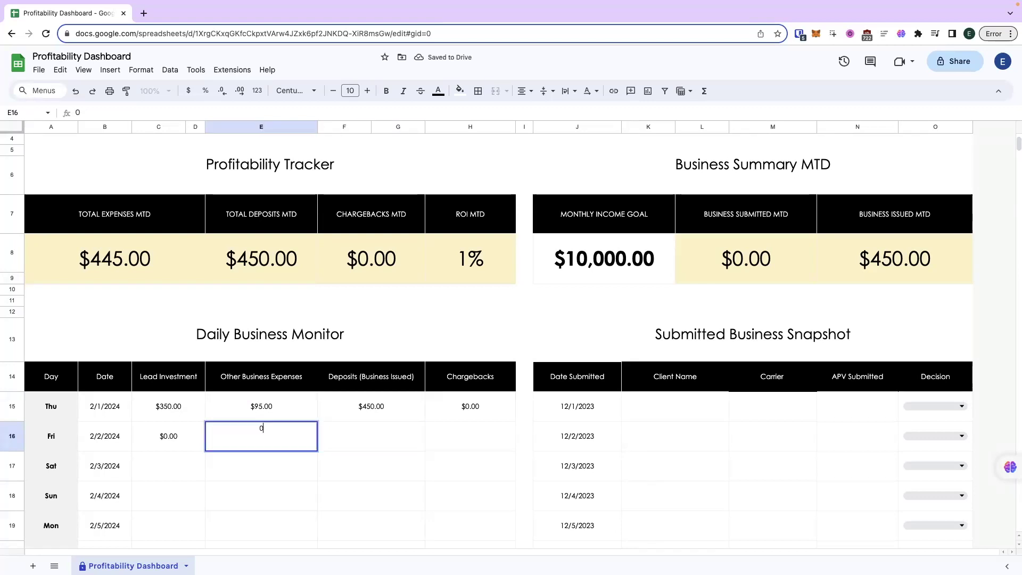
{"action": "key", "text": "Tab"}
{"action": "type", "text": "125"}
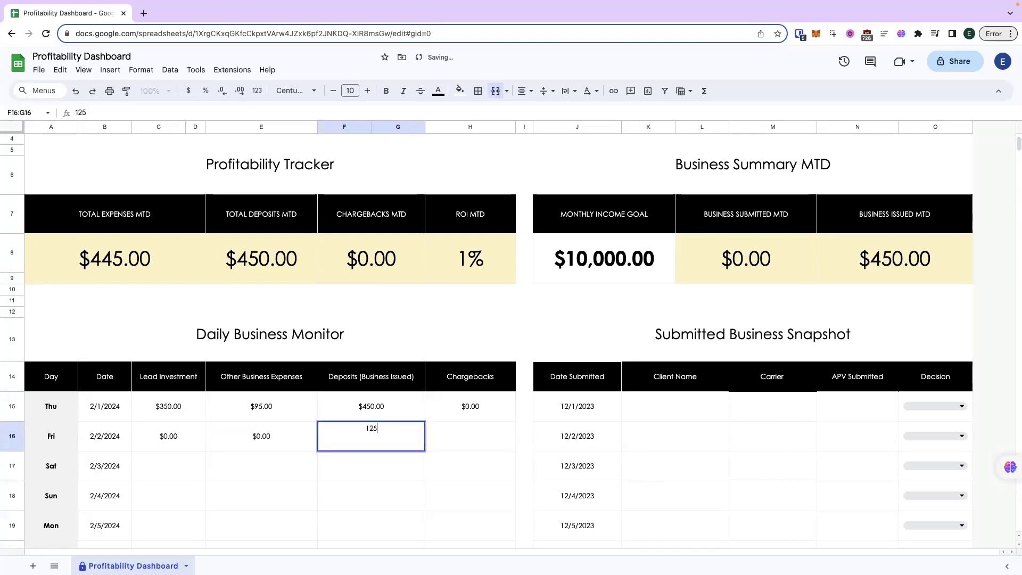
{"action": "key", "text": "Tab"}
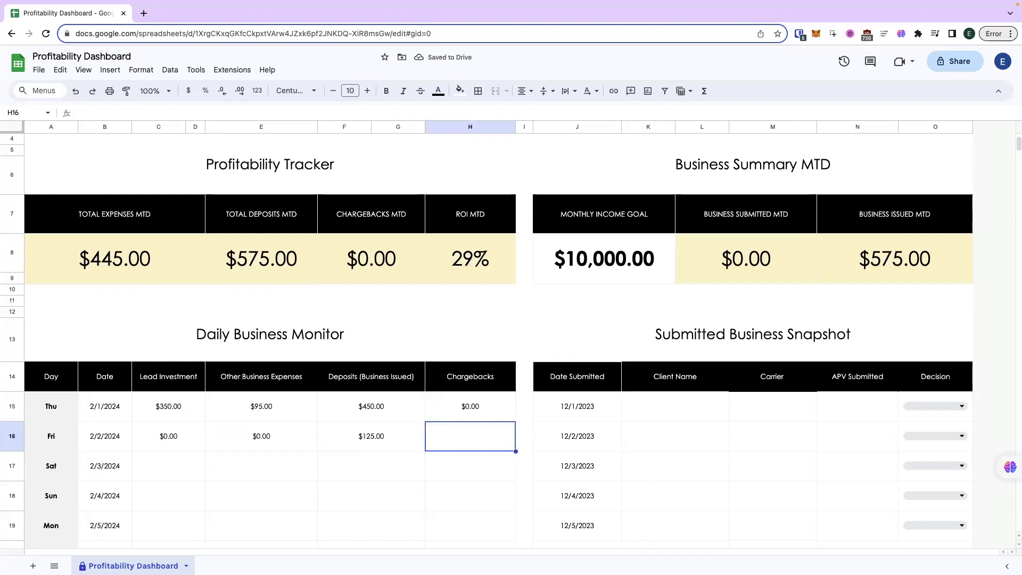
{"action": "type", "text": "350"}
{"action": "key", "text": "Tab"}
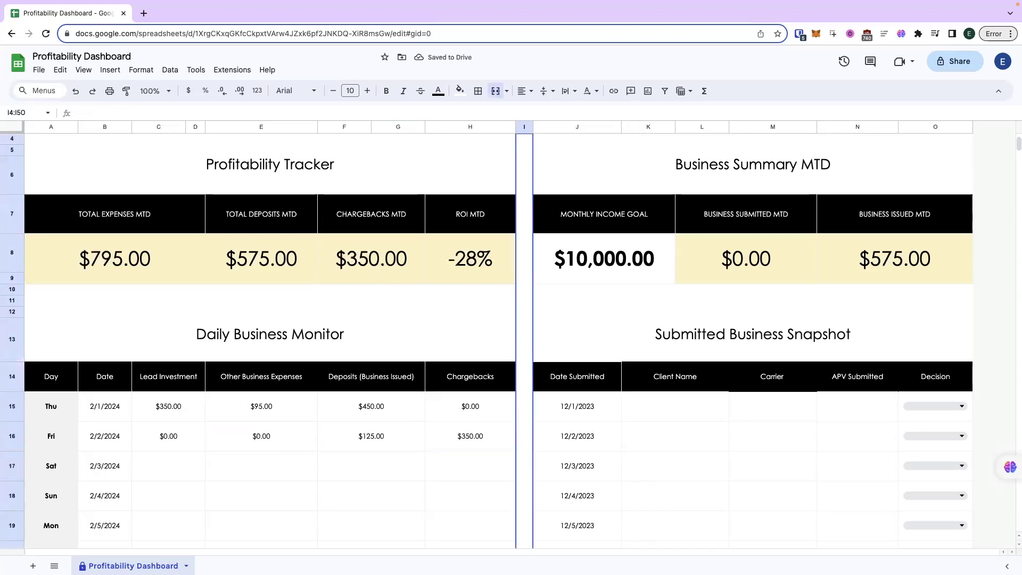
Inspect the formulas behind ROI MTD, Total Expenses MTD, Total Deposits MTD and Chargebacks MTD in the Profitability Tracker
{"action": "left_click", "coordinate": [467, 273]}
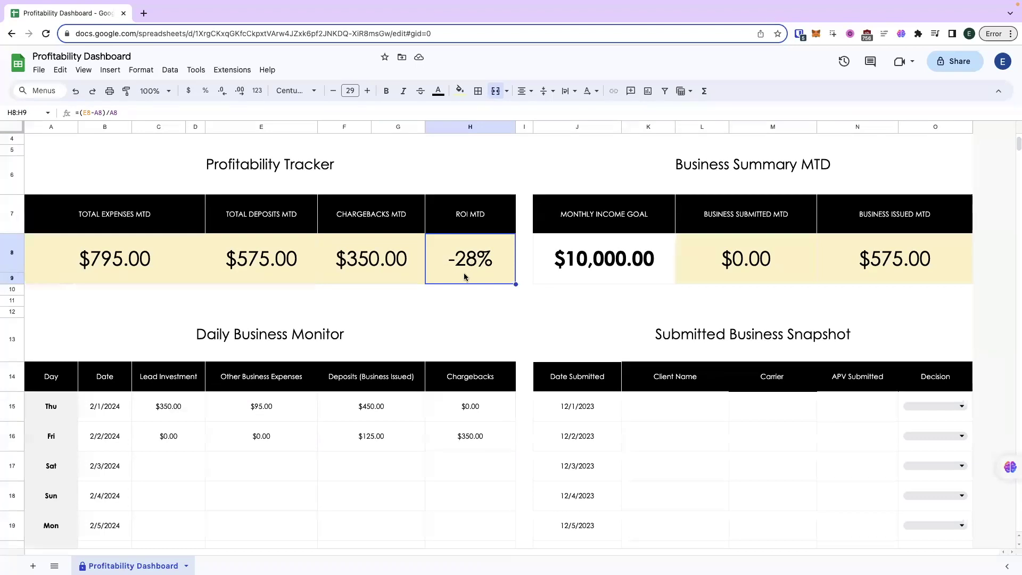
{"action": "left_click", "coordinate": [124, 266]}
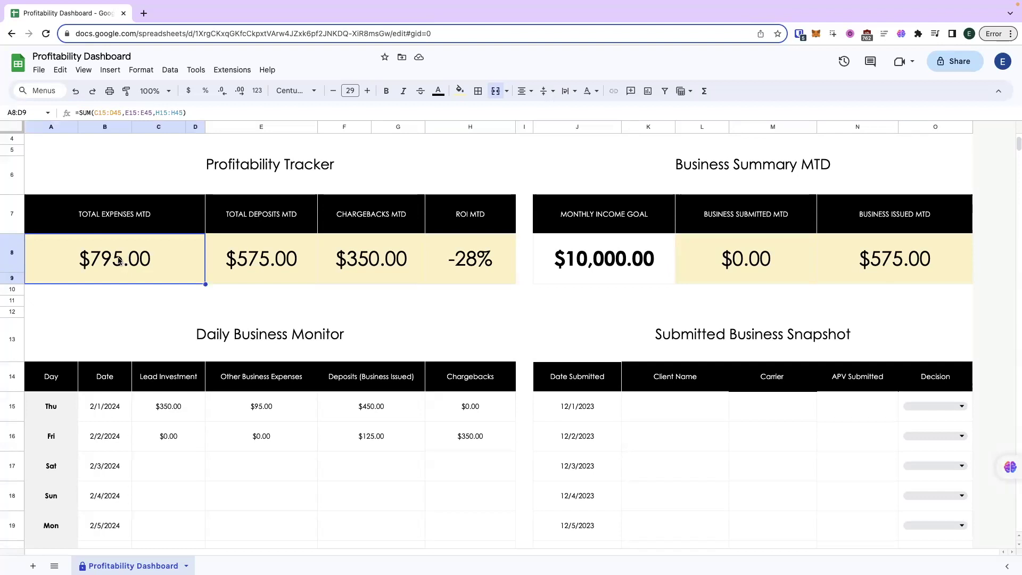
{"action": "left_click", "coordinate": [254, 259]}
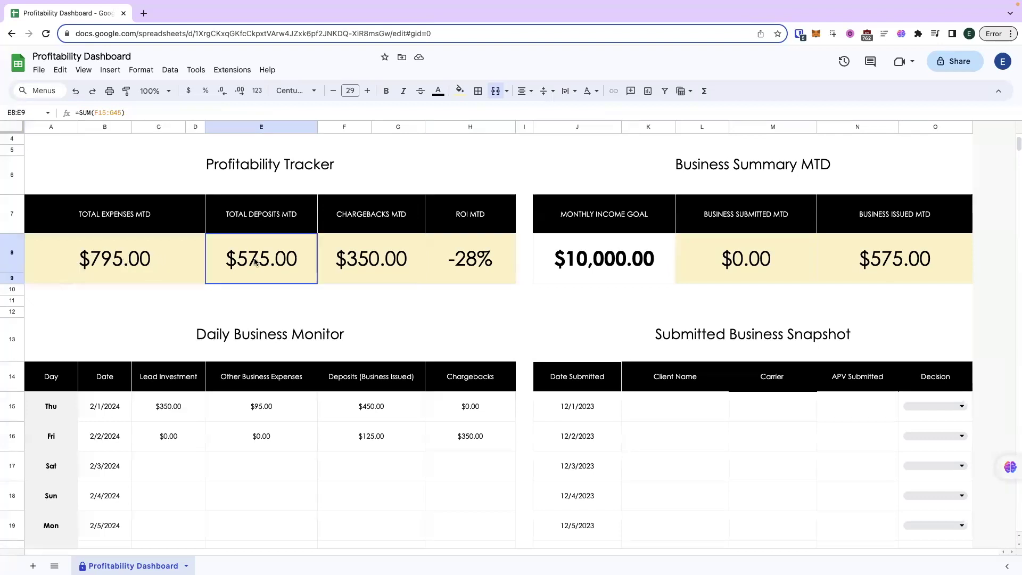
{"action": "left_click", "coordinate": [279, 336]}
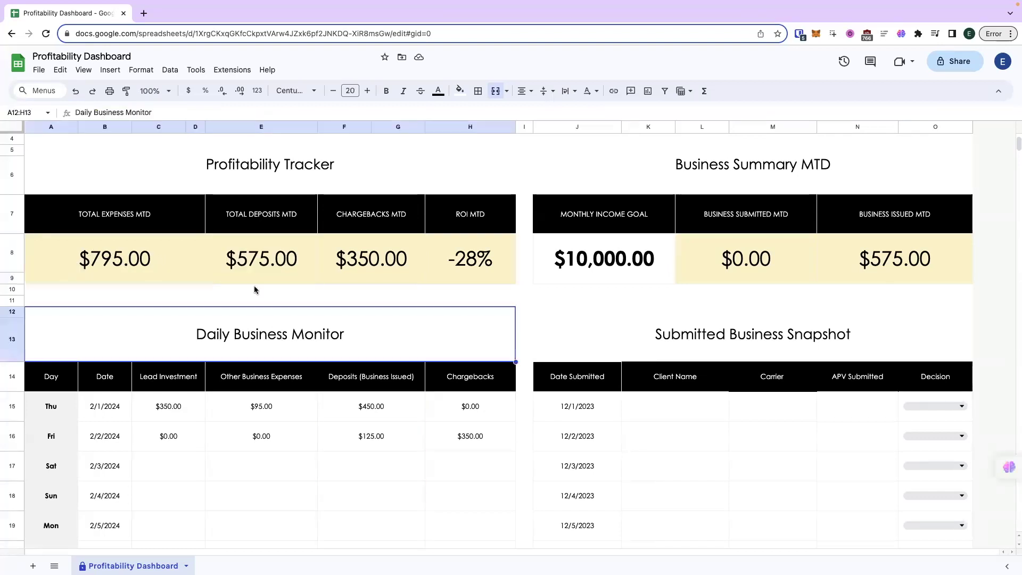
{"action": "left_click", "coordinate": [274, 263]}
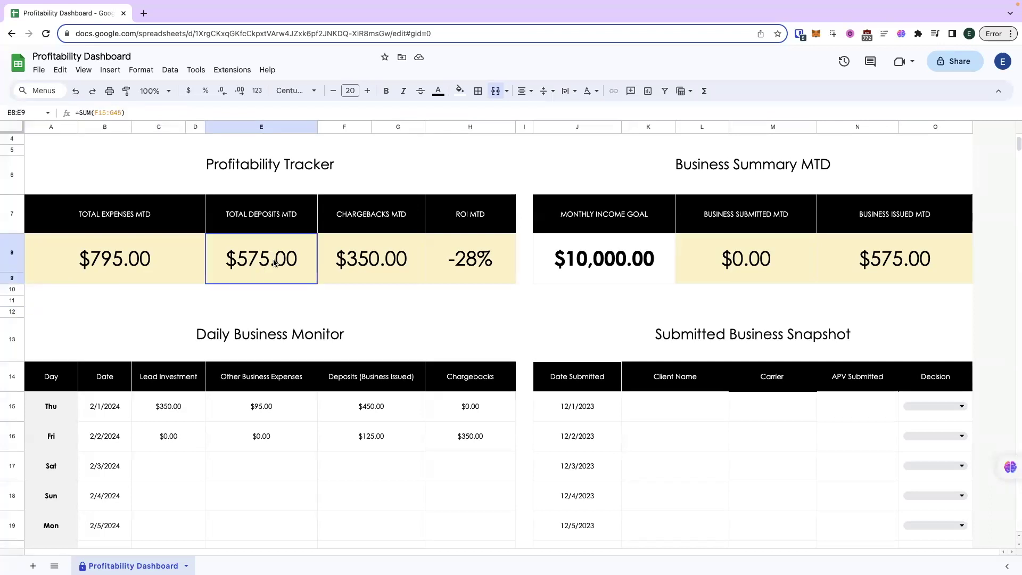
{"action": "left_click", "coordinate": [366, 260]}
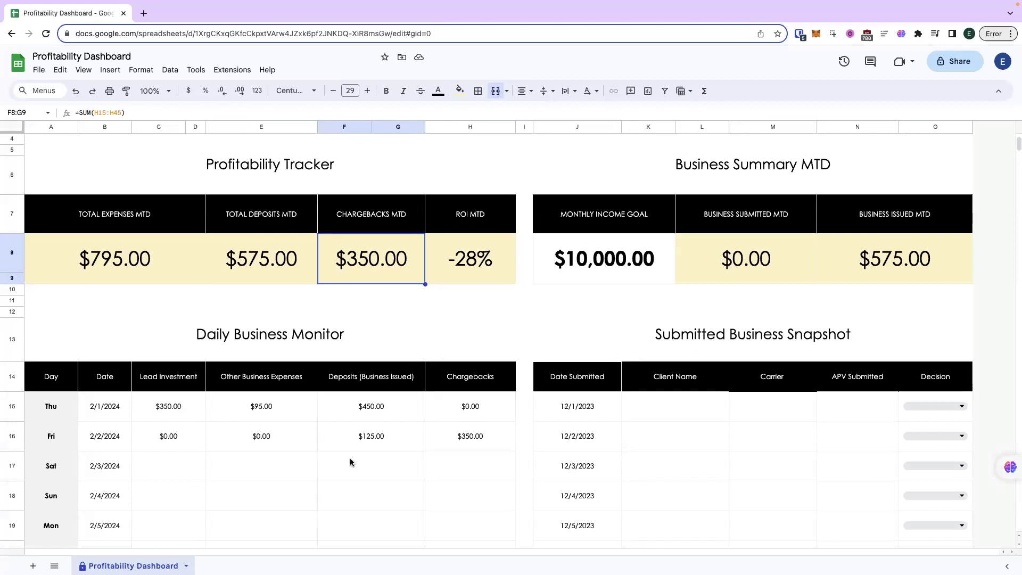
{"action": "left_click", "coordinate": [273, 449]}
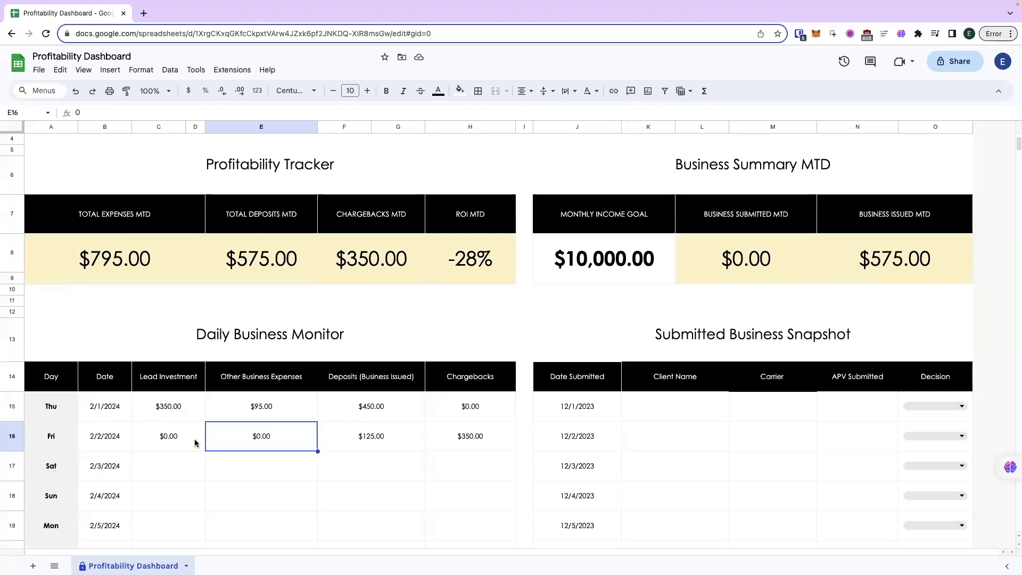
Change the first date of the Daily Business Monitor to 12/1/2023
{"action": "double_click", "coordinate": [94, 406]}
{"action": "left_click", "coordinate": [131, 433]}
{"action": "left_click", "coordinate": [131, 433]}
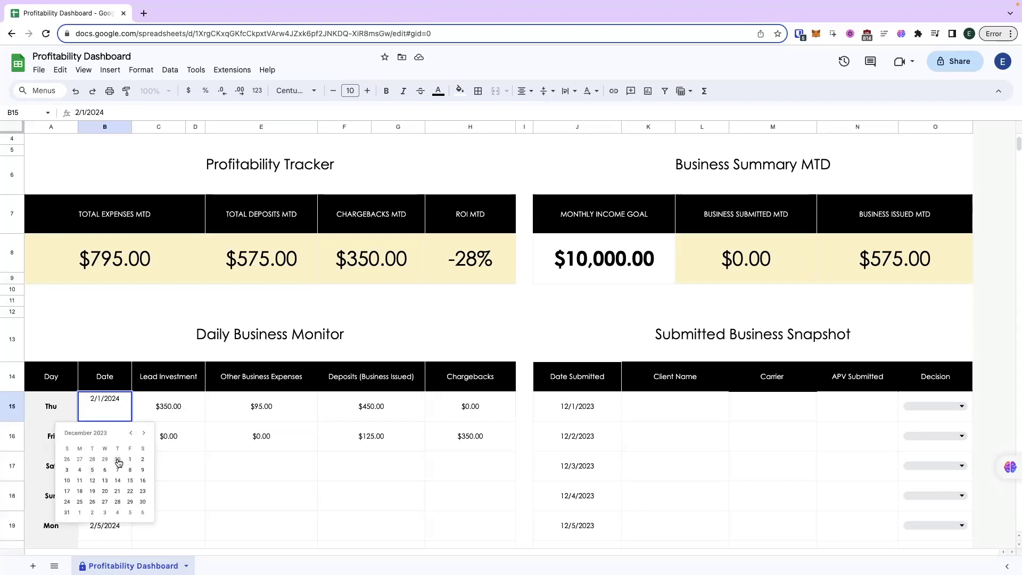
{"action": "left_click", "coordinate": [131, 460]}
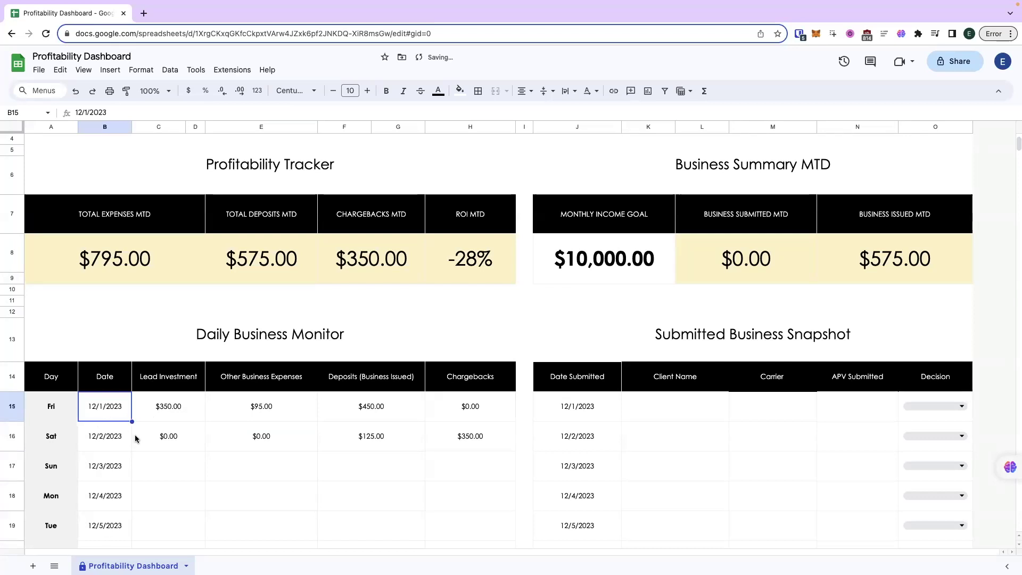
Change the first submission date of the Submitted Business Snapshot to 1/1/2024
{"action": "double_click", "coordinate": [588, 399]}
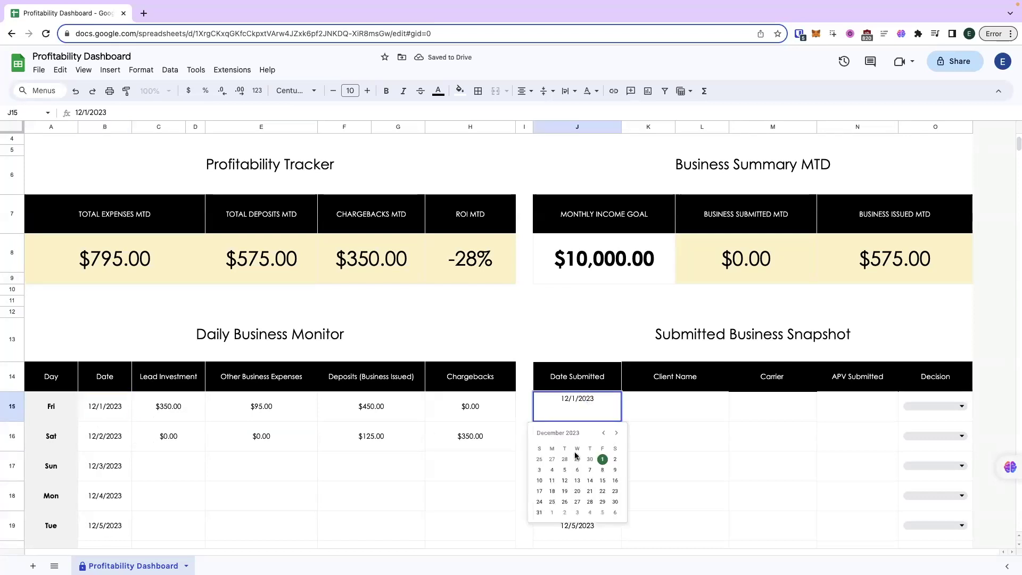
{"action": "left_click", "coordinate": [615, 433]}
{"action": "left_click", "coordinate": [552, 459]}
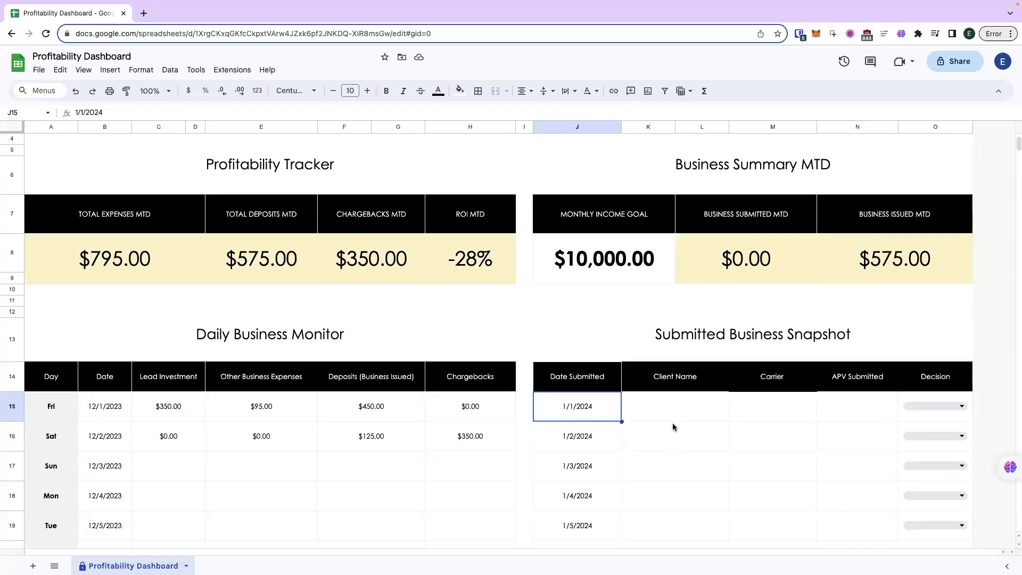
Fill in the 1/1/2024 submission with the client's full name, carrier Mutual, APV submitted 1275 and decision Pending
{"action": "left_click", "coordinate": [709, 423]}
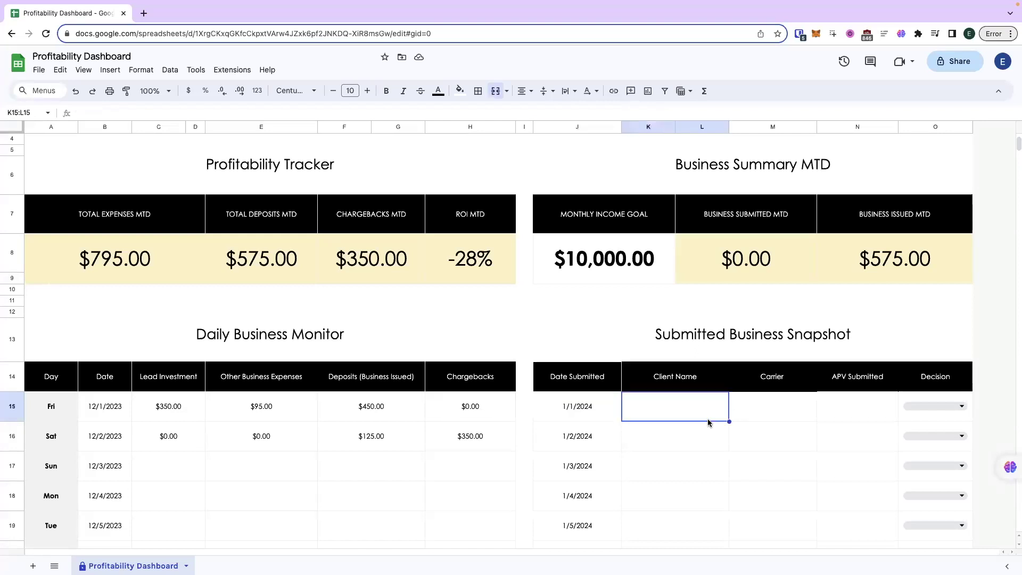
{"action": "type", "text": "Joe Smith"}
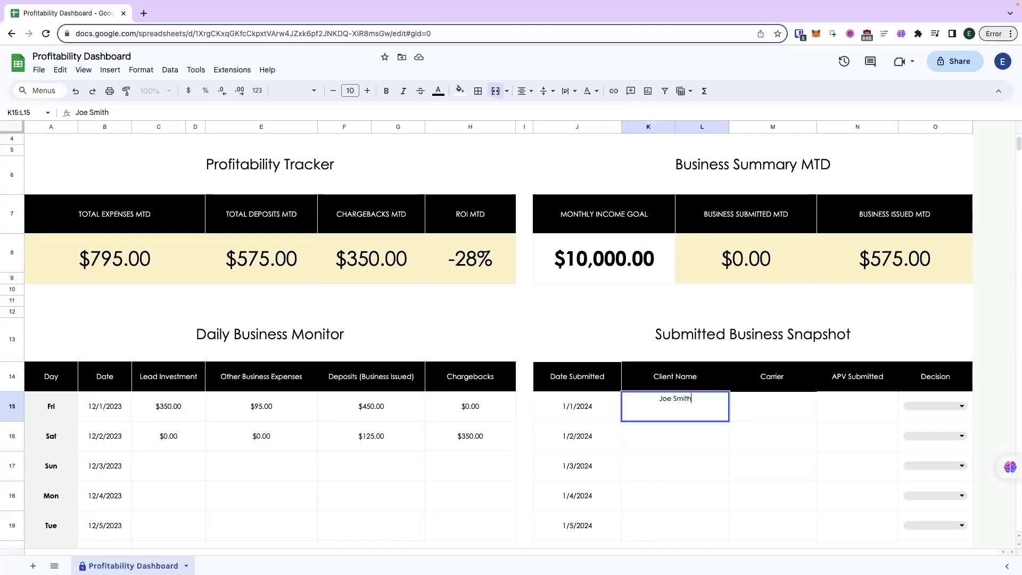
{"action": "key", "text": "Tab"}
{"action": "type", "text": "Mutua"}
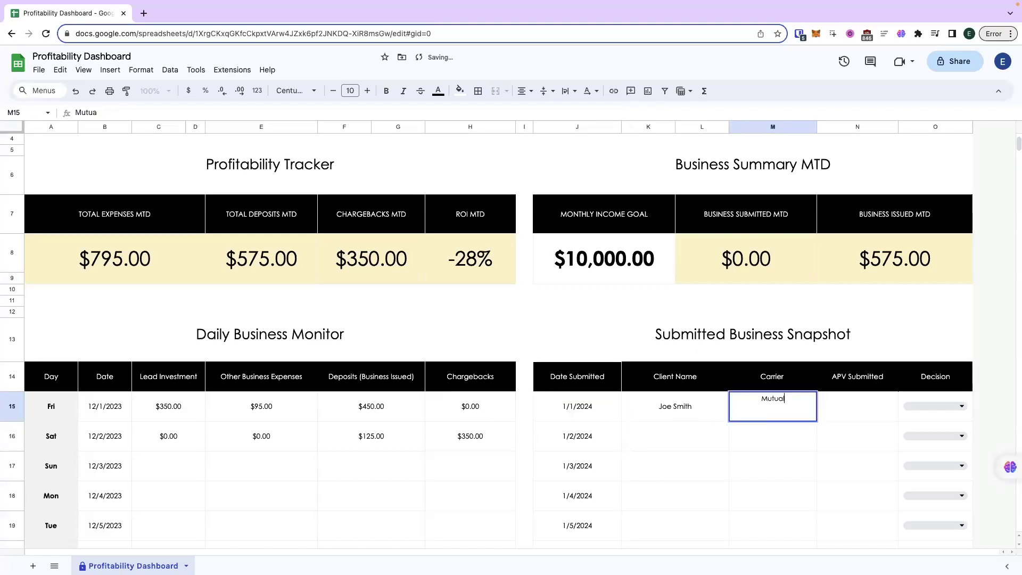
{"action": "key", "text": "Tab"}
{"action": "type", "text": "1275"}
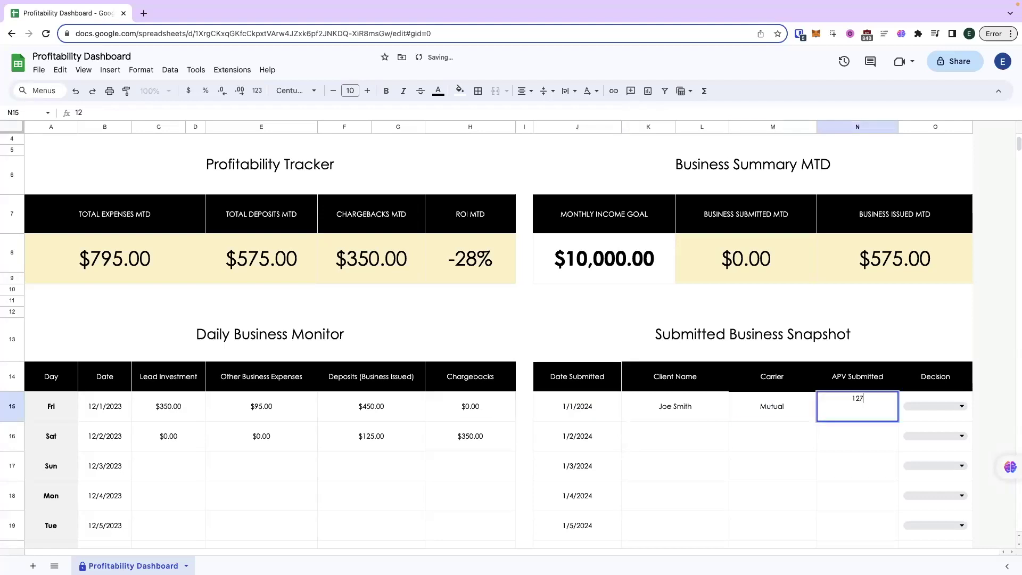
{"action": "key", "text": "Tab"}
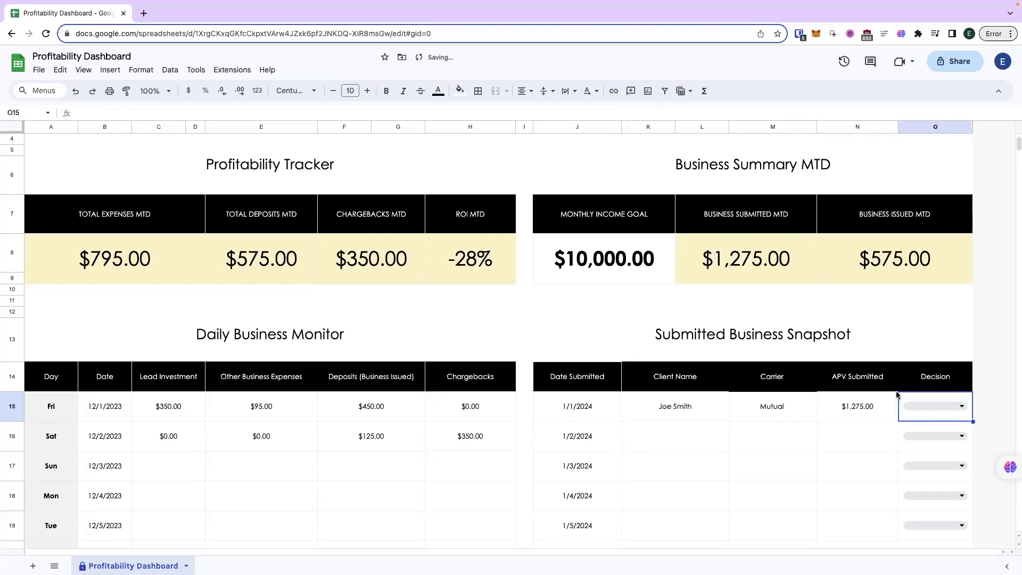
{"action": "left_click", "coordinate": [958, 406]}
{"action": "left_click", "coordinate": [938, 448]}
Fill in the 1/2/2024 submission with the client's full name, carrier Foresters, APV submitted 985 and decision Pending
{"action": "left_click", "coordinate": [686, 433]}
{"action": "type", "text": "Mary Sm"}
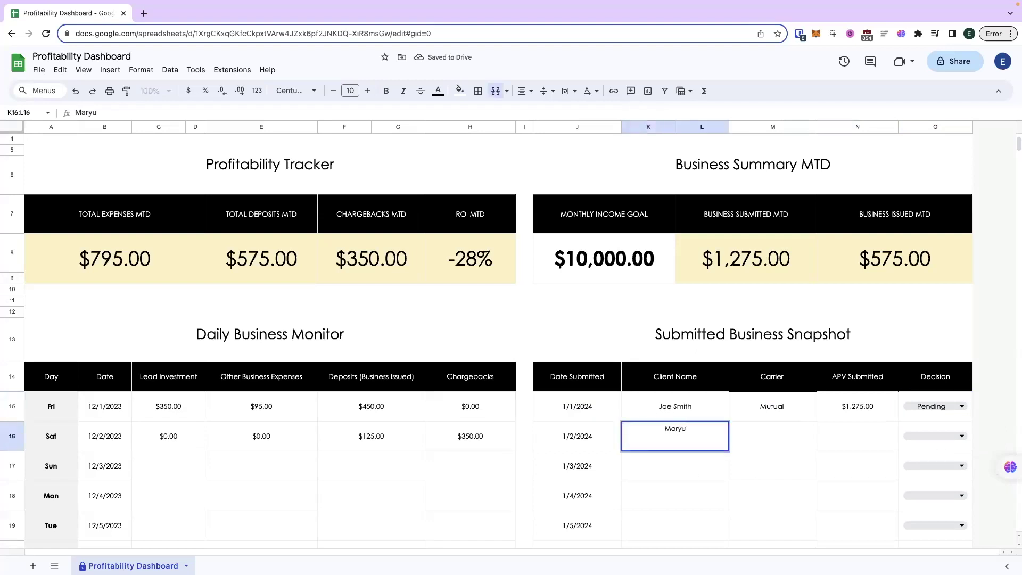
{"action": "type", "text": "ith"}
{"action": "key", "text": "Tab"}
{"action": "type", "text": "D"}
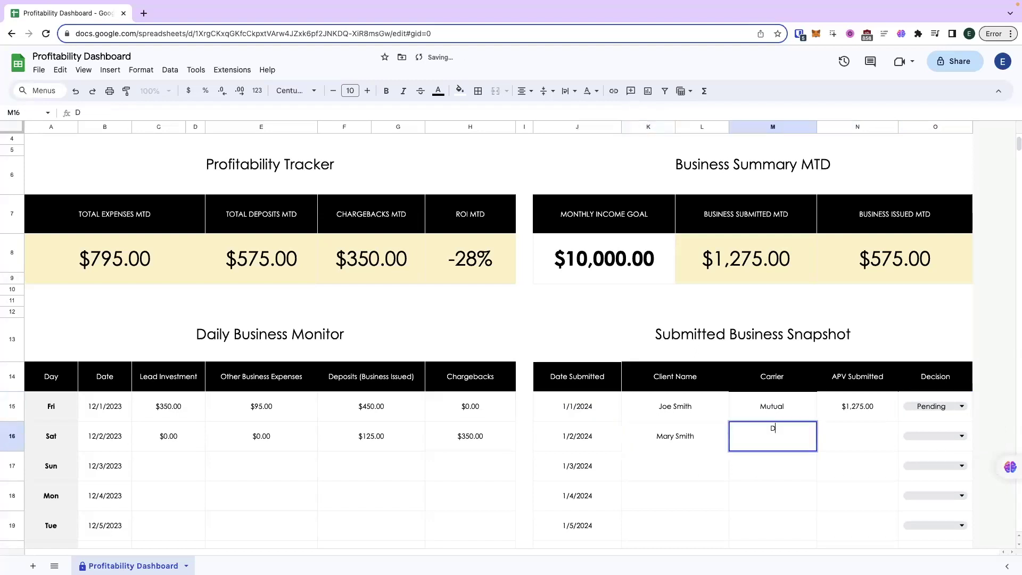
{"action": "type", "text": "Foresters"}
{"action": "key", "text": "Tab"}
{"action": "type", "text": "9"}
{"action": "key", "text": "Tab"}
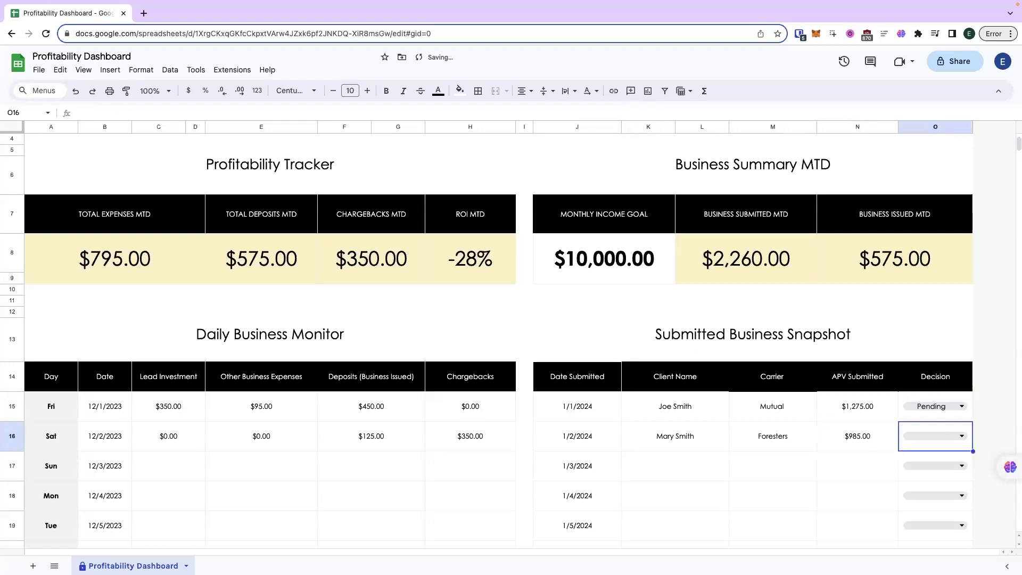
{"action": "left_click", "coordinate": [960, 436]}
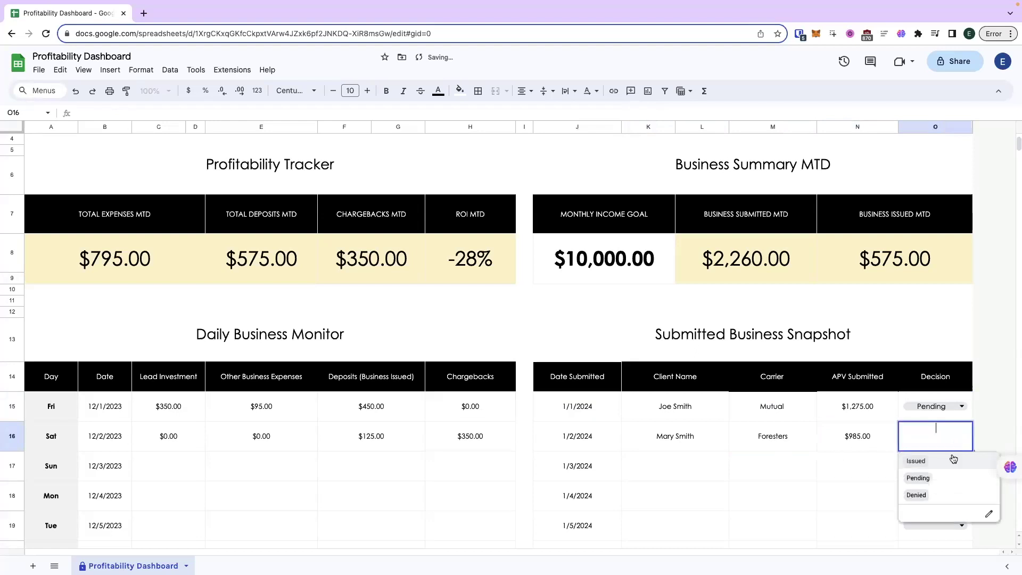
{"action": "left_click", "coordinate": [935, 481]}
{"action": "left_click", "coordinate": [702, 498]}
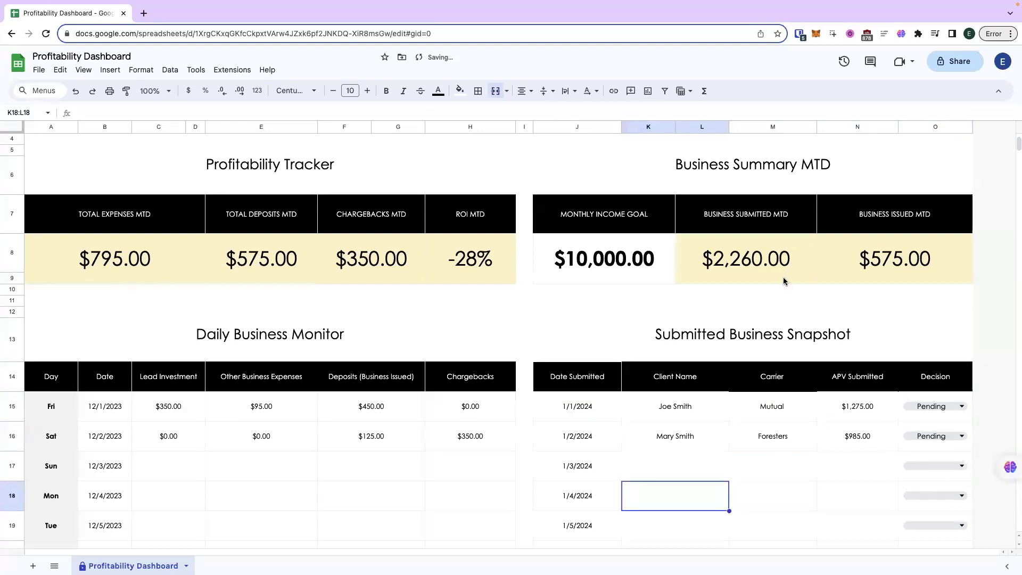
Compare Business Issued MTD with the first two deposit entries, and examine the Business Summary MTD block
{"action": "left_click", "coordinate": [885, 261]}
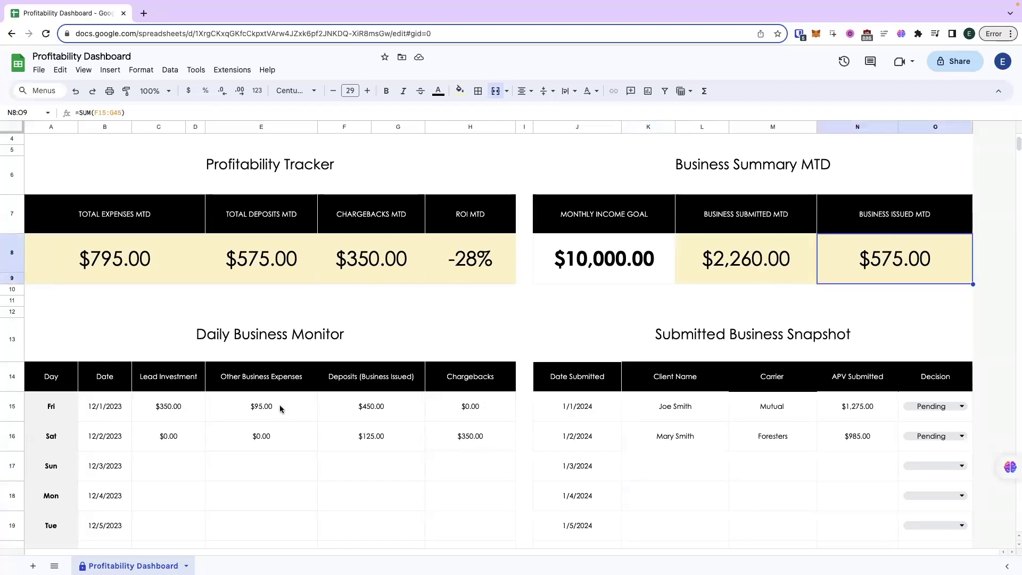
{"action": "left_click_drag", "start_coordinate": [364, 406], "coordinate": [365, 435]}
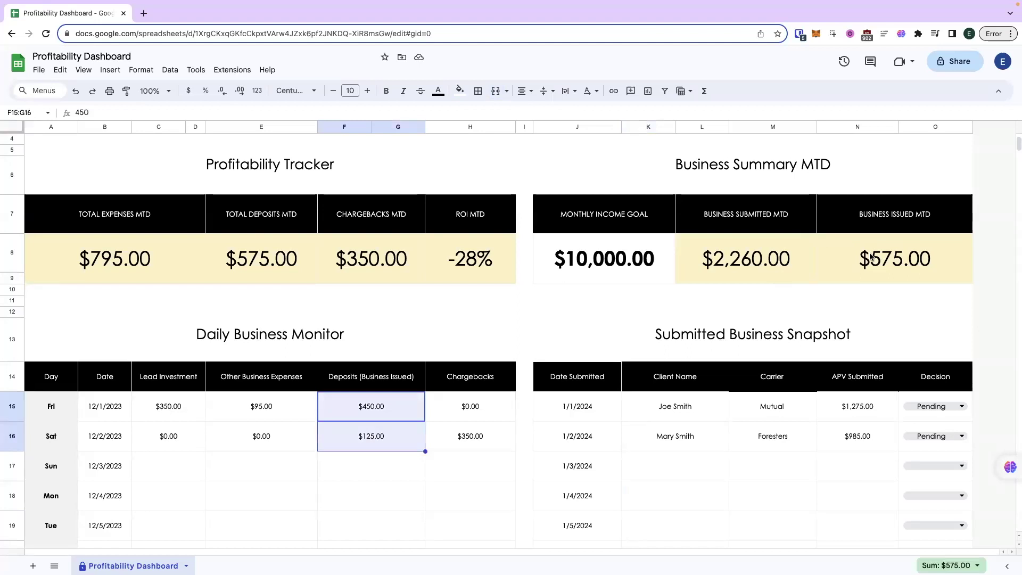
{"action": "left_click", "coordinate": [756, 257]}
{"action": "left_click_drag", "start_coordinate": [900, 257], "coordinate": [822, 255]}
{"action": "left_click_drag", "start_coordinate": [611, 230], "coordinate": [905, 258]}
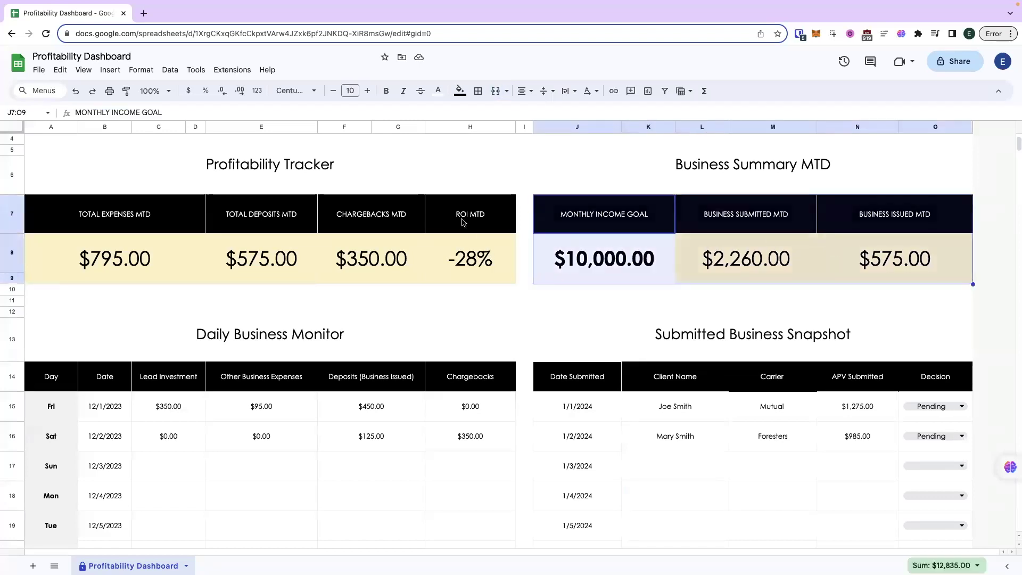
Review ROI MTD, Business Submitted MTD, Business Issued MTD and the monthly income goal, then look over the daily and submission rows
{"action": "left_click", "coordinate": [467, 252]}
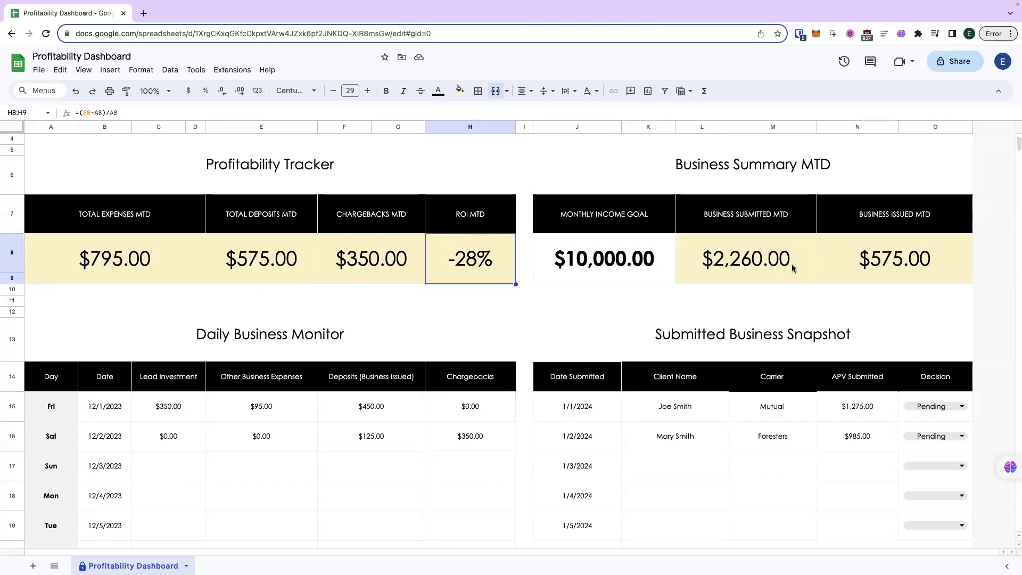
{"action": "left_click", "coordinate": [727, 260]}
{"action": "left_click", "coordinate": [727, 221]}
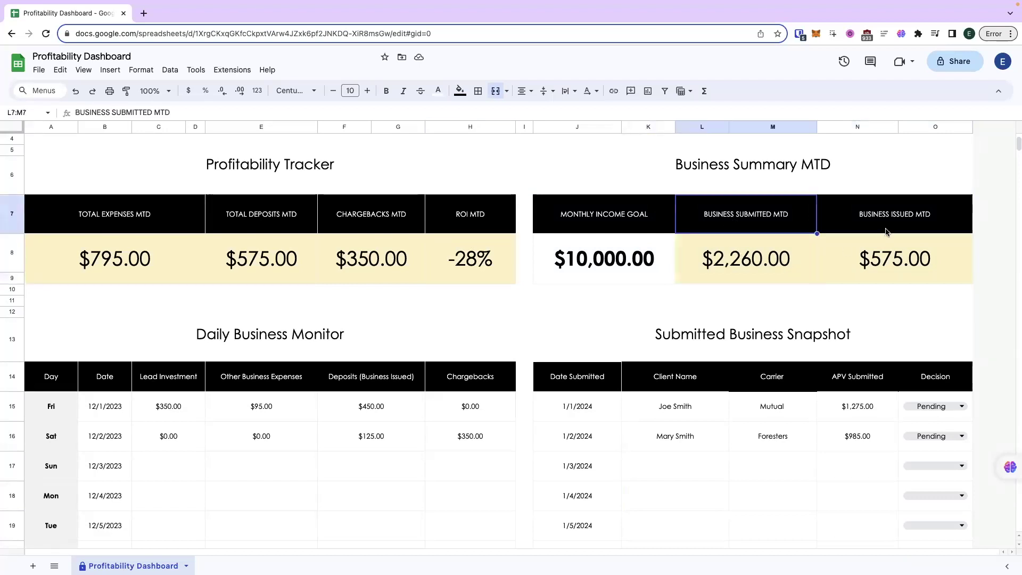
{"action": "left_click", "coordinate": [879, 260]}
{"action": "left_click", "coordinate": [880, 224]}
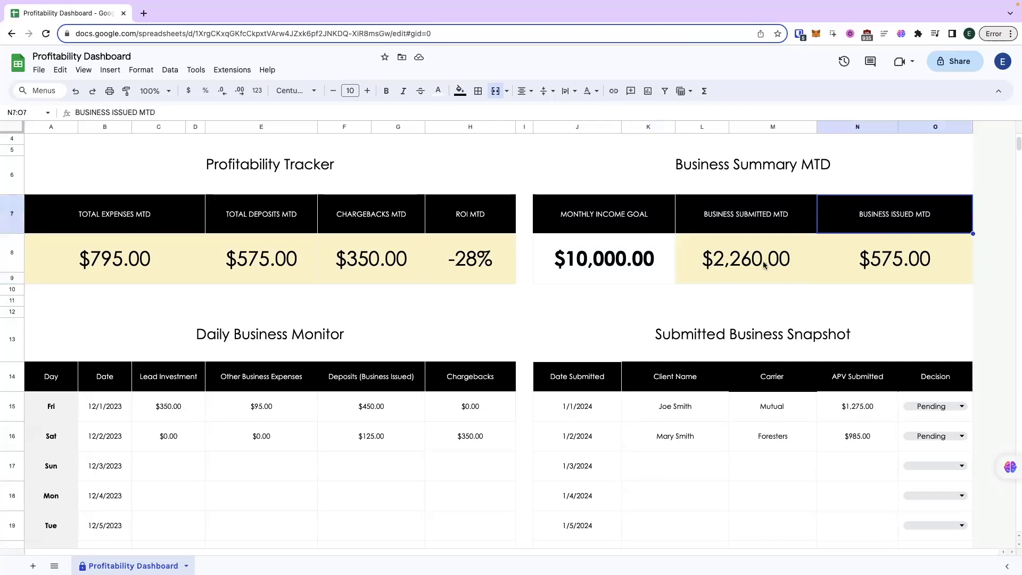
{"action": "left_click", "coordinate": [642, 272]}
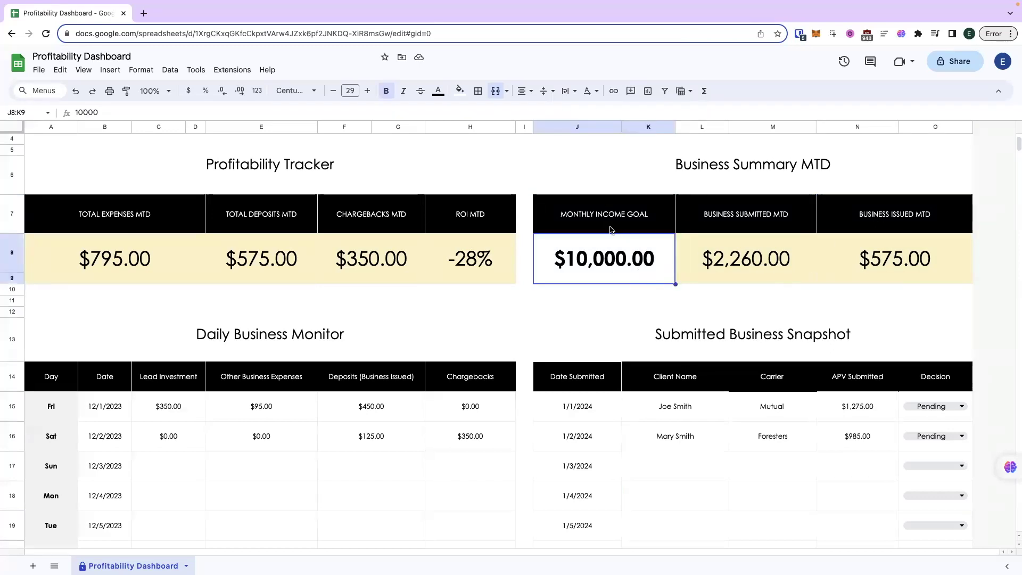
{"action": "scroll", "coordinate": [674, 322], "scroll_direction": "down", "scroll_amount": 3}
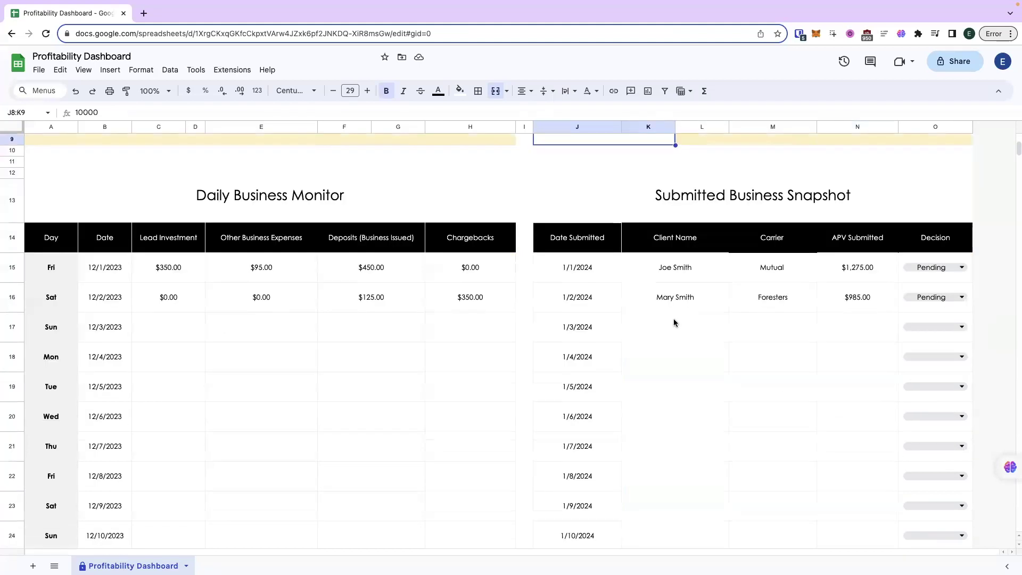
{"action": "scroll", "coordinate": [674, 322], "scroll_direction": "up", "scroll_amount": 3}
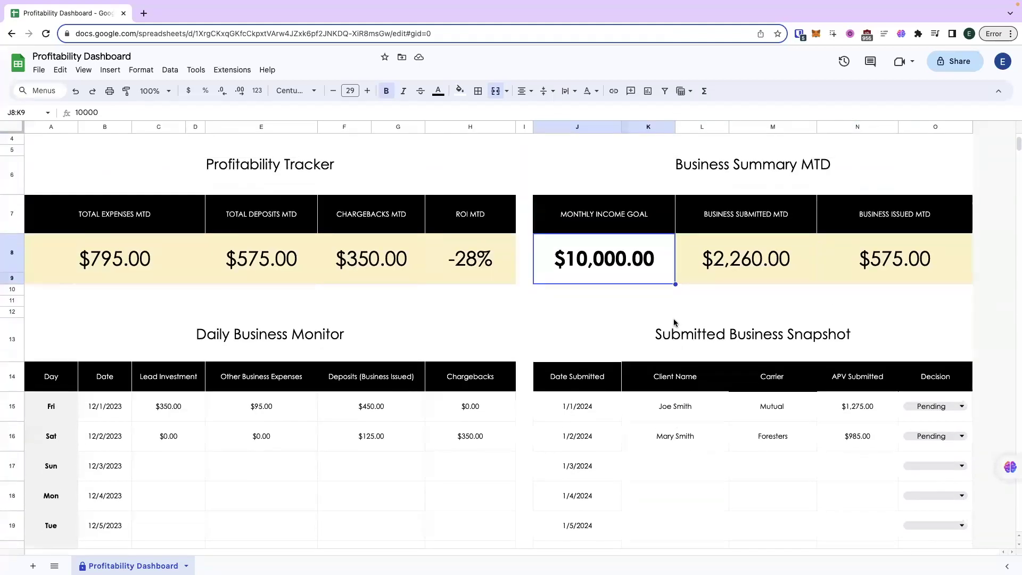